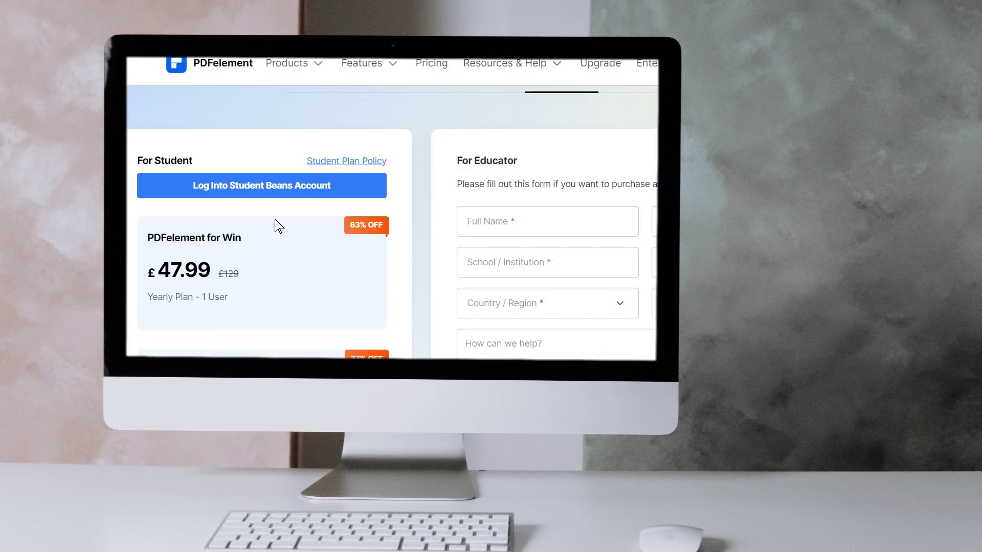
Start the Student Beans login for the student discount from the For Student card.
{"action": "left_click", "coordinate": [259, 186]}
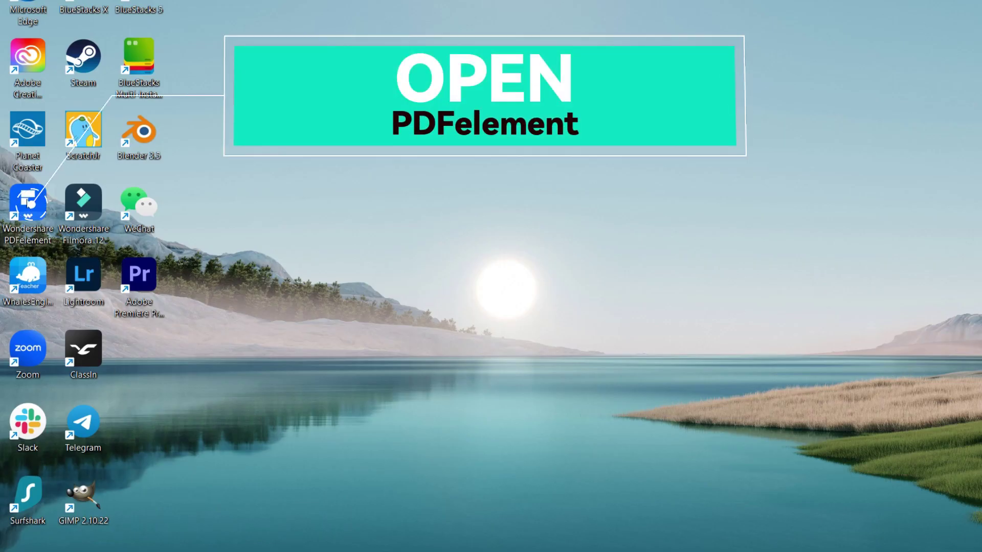
Launch PDFelement, open Human Biology0724.pdf from Document Cloud, and show the View options.
{"action": "double_click", "coordinate": [27, 203]}
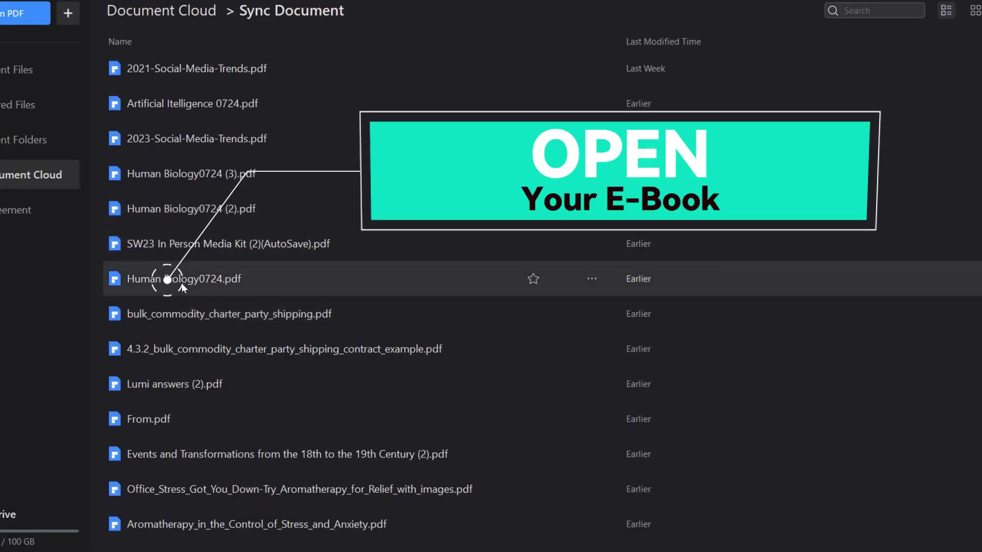
{"action": "double_click", "coordinate": [182, 283]}
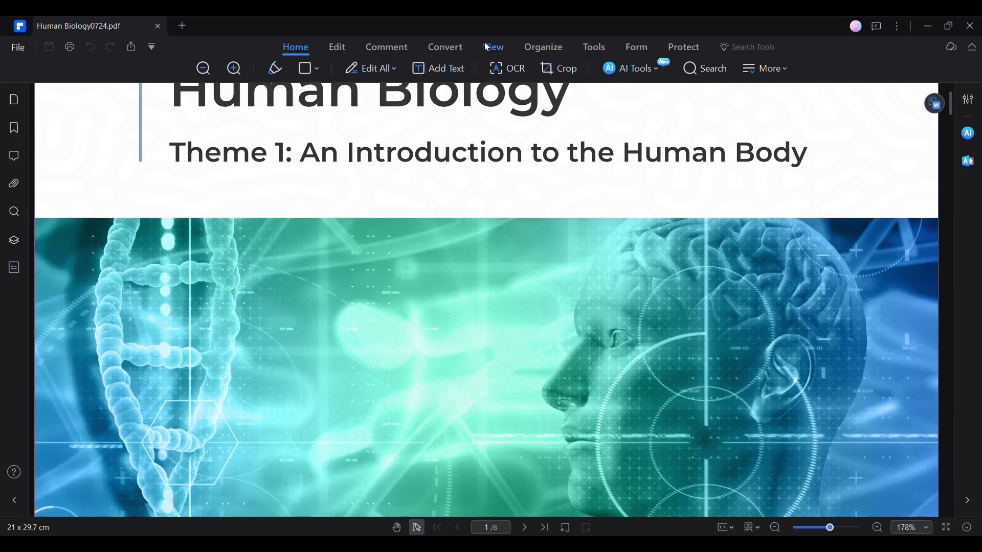
{"action": "left_click", "coordinate": [491, 45]}
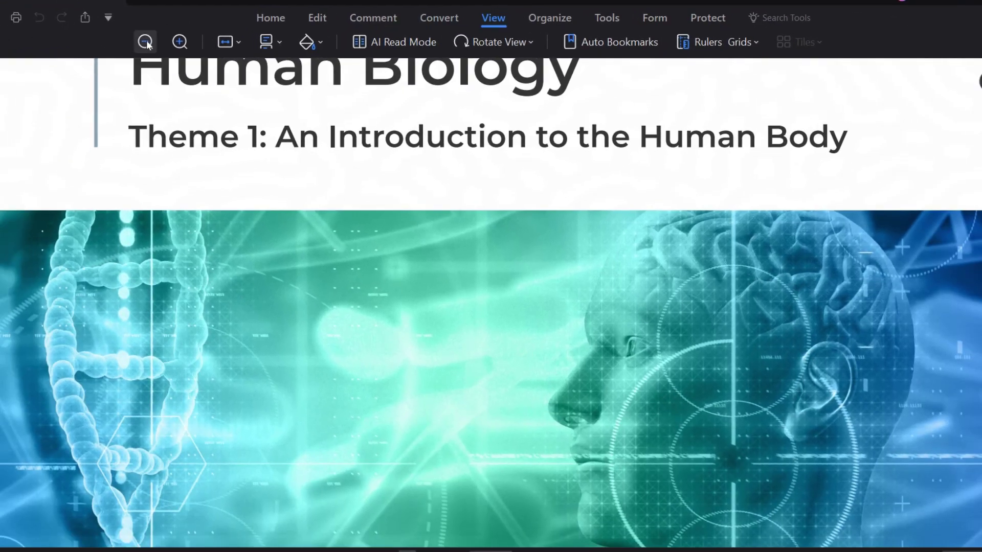
Zoom the page in and out, fit it to width, and switch to Two Page View.
{"action": "left_click", "coordinate": [179, 41]}
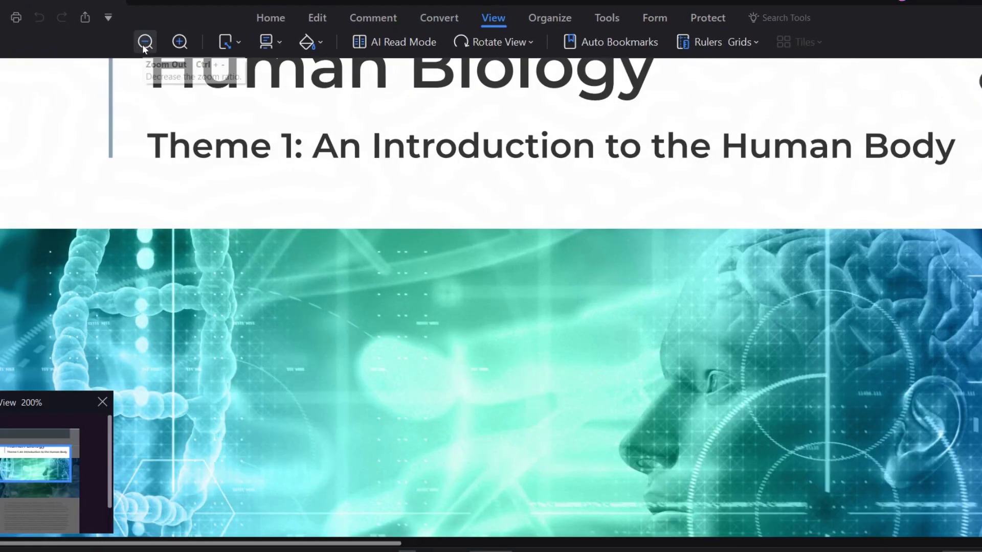
{"action": "left_click", "coordinate": [144, 42]}
{"action": "left_click", "coordinate": [238, 44]}
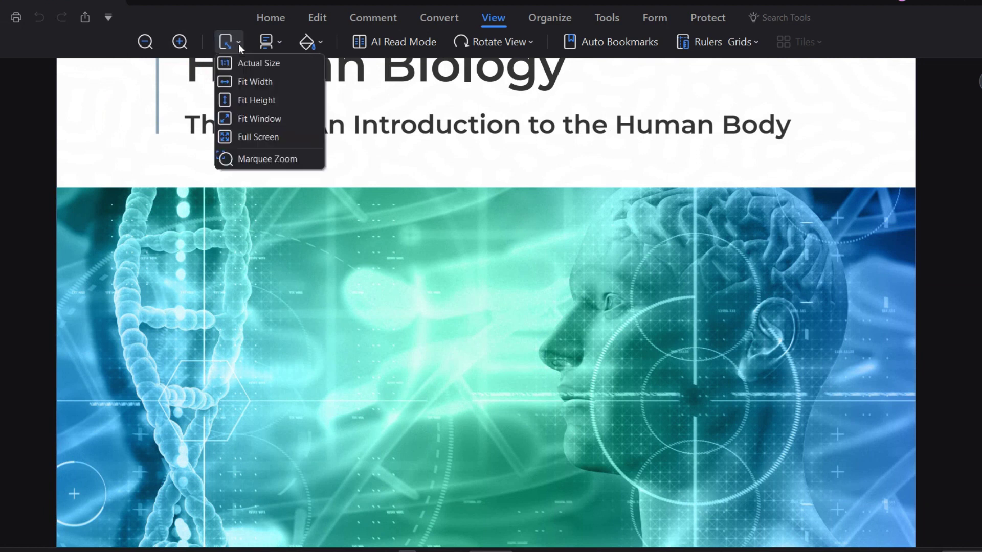
{"action": "left_click", "coordinate": [256, 80]}
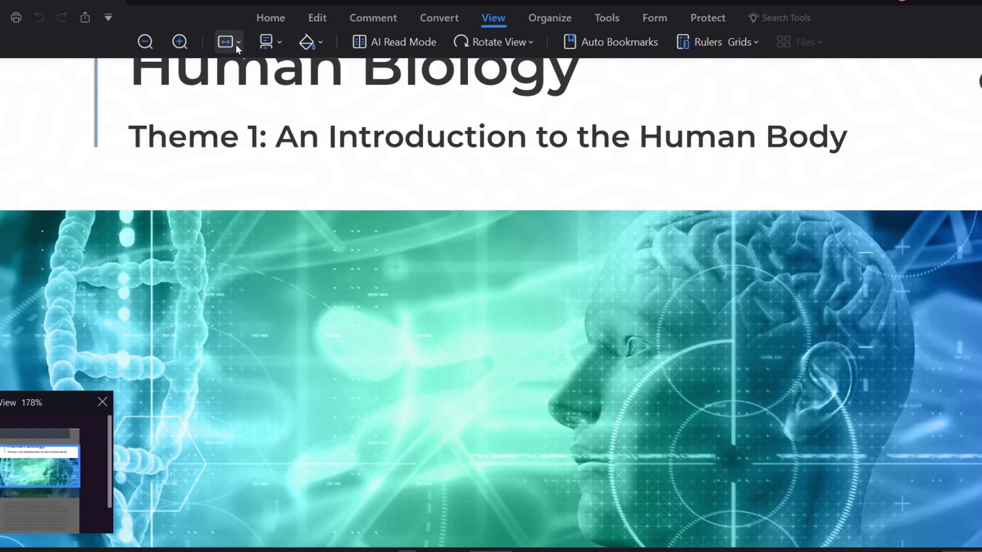
{"action": "left_click", "coordinate": [275, 44]}
{"action": "left_click", "coordinate": [299, 101]}
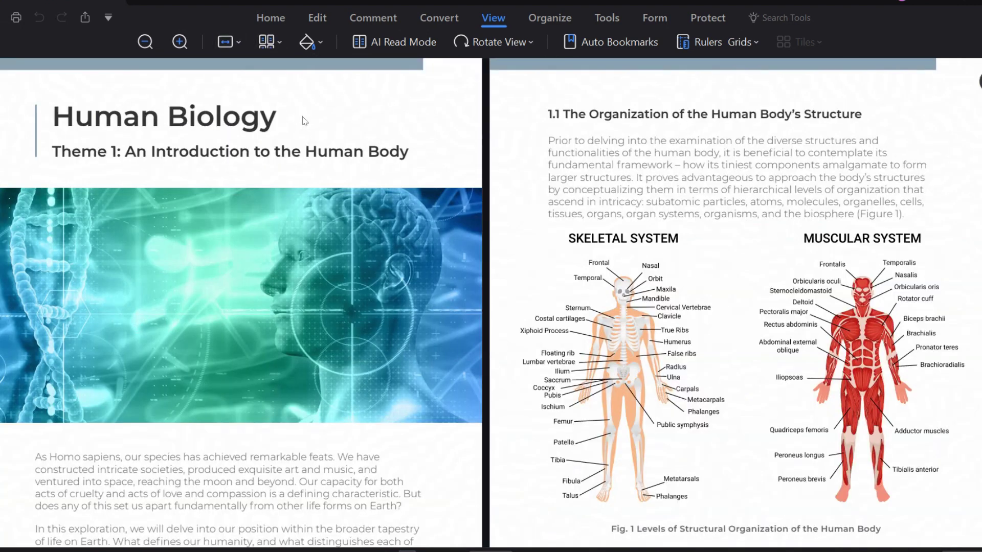
{"action": "scroll", "coordinate": [305, 120], "scroll_direction": "down", "scroll_amount": 8}
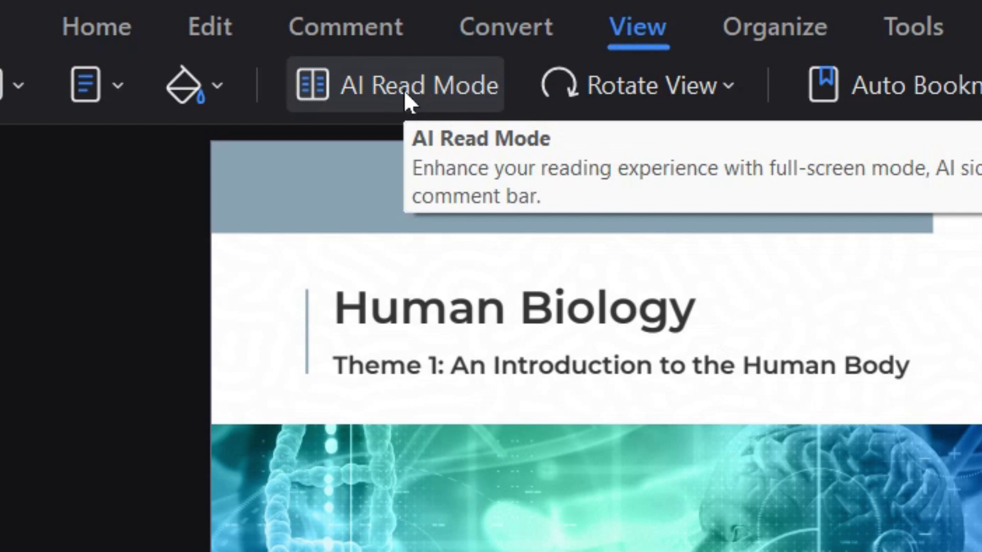
In AI Read Mode, have the AI Sidebar explain 'homo sapiens'.
{"action": "left_click", "coordinate": [404, 91]}
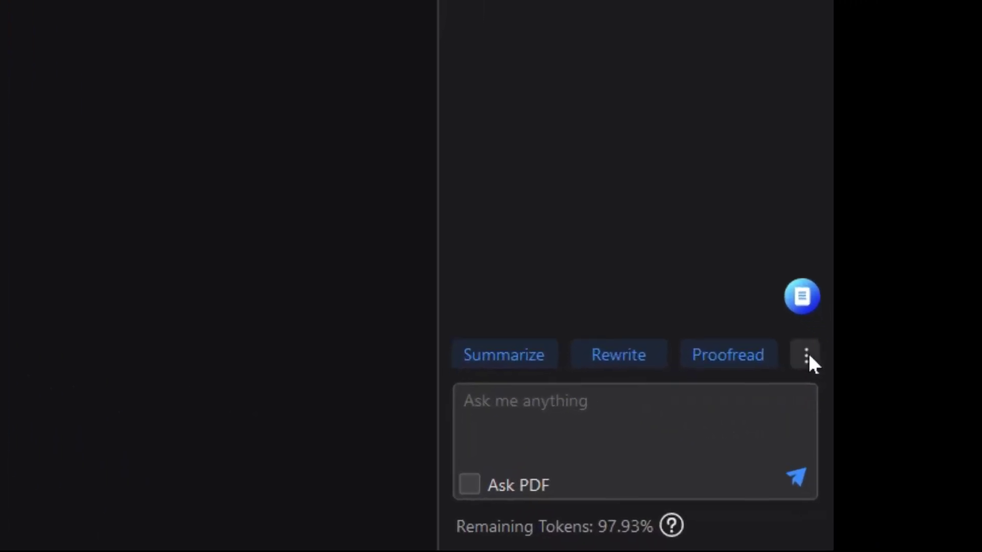
{"action": "left_click", "coordinate": [808, 355]}
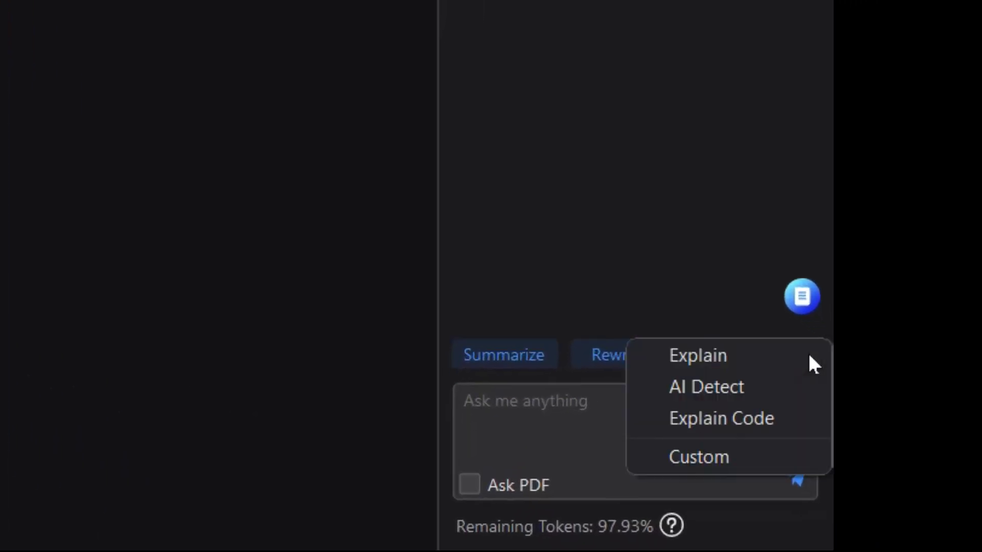
{"action": "left_click", "coordinate": [706, 355]}
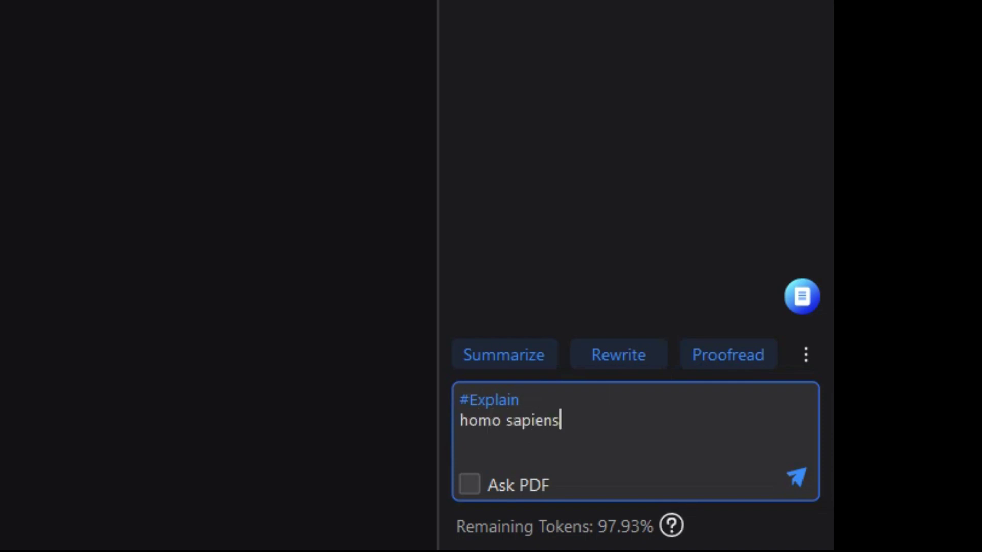
{"action": "key", "text": "Return"}
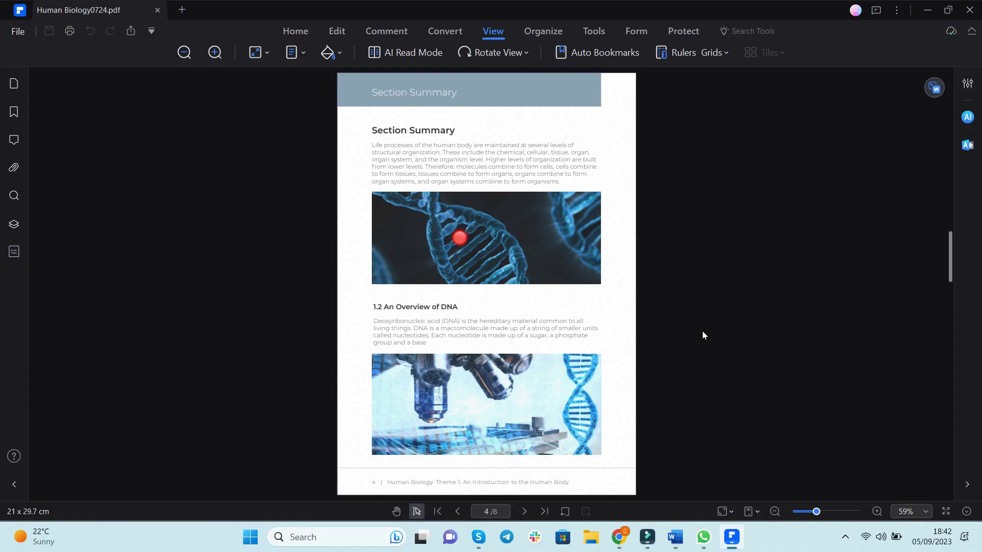
Auto-generate bookmarks and jump to the 1.3 Mechanisms Behind Evolution section.
{"action": "left_click", "coordinate": [14, 113]}
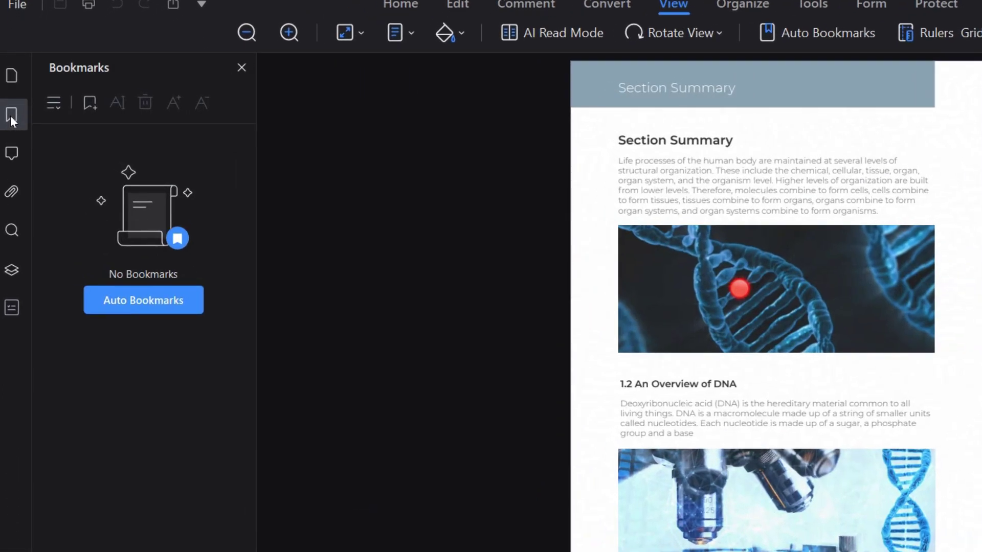
{"action": "left_click", "coordinate": [148, 306]}
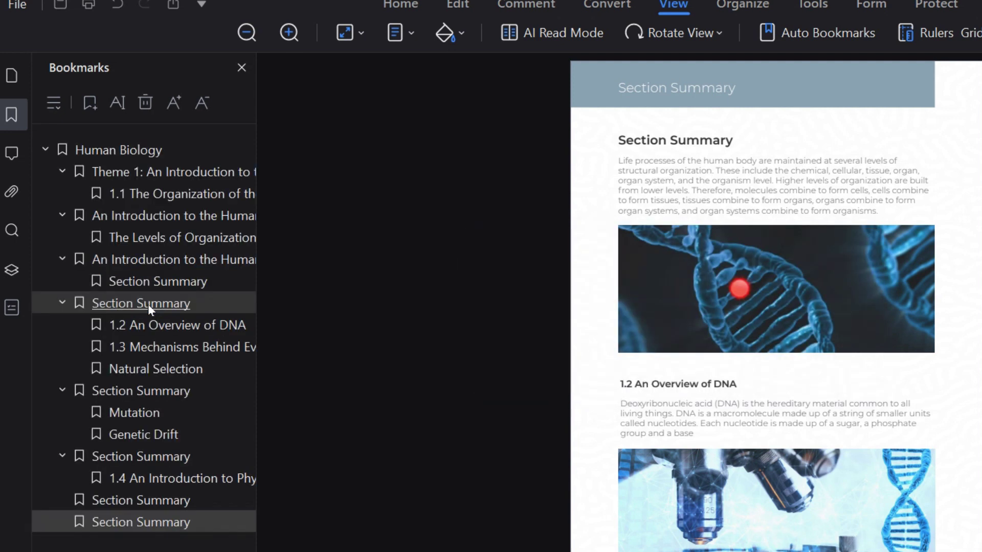
{"action": "left_click", "coordinate": [170, 327]}
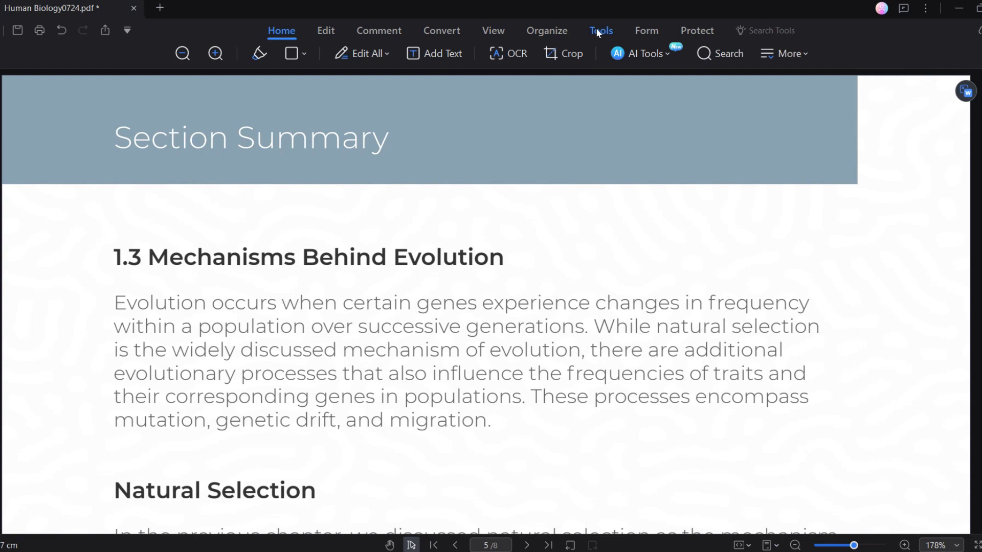
Translate the PDF page into Japanese with the AI tools, then select the Natural Selection paragraph.
{"action": "left_click", "coordinate": [599, 32]}
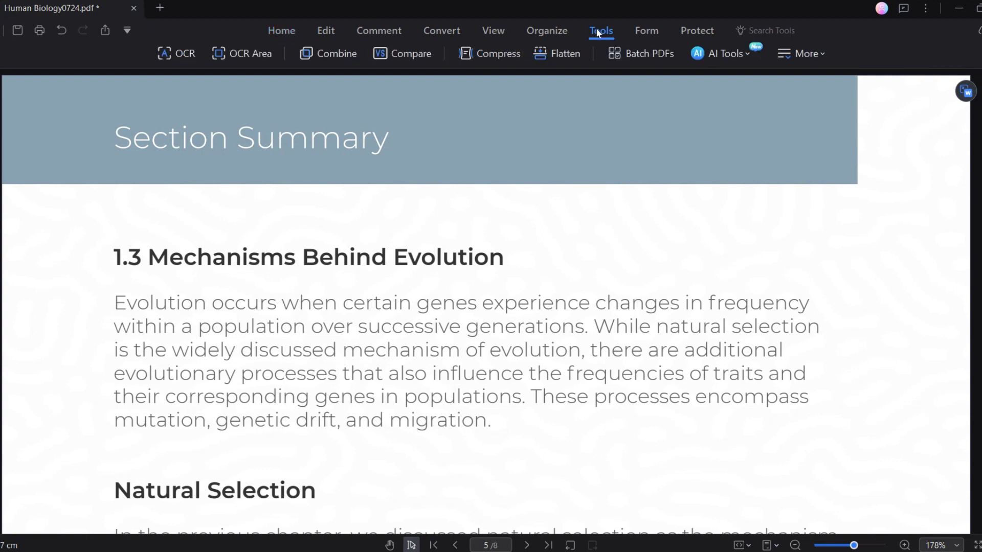
{"action": "left_click", "coordinate": [725, 58]}
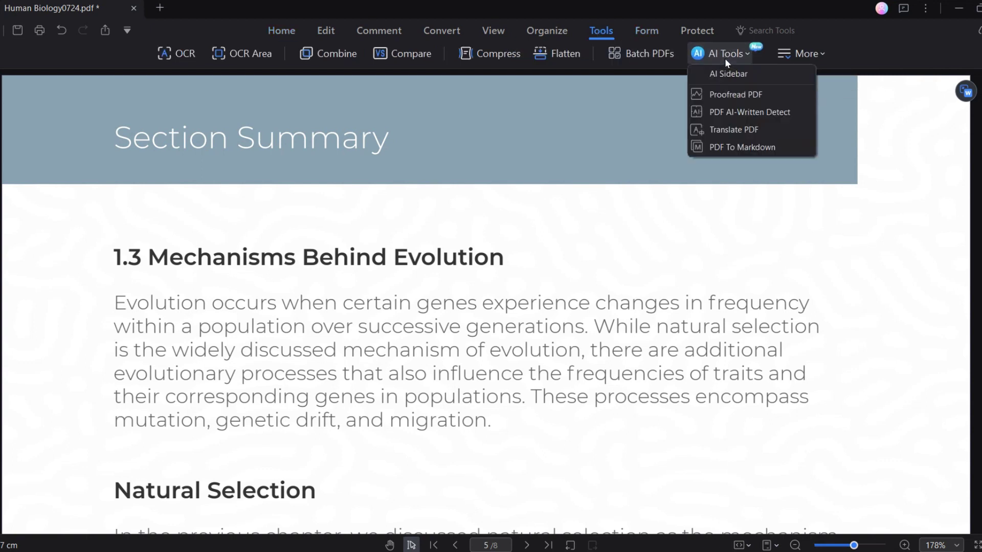
{"action": "left_click", "coordinate": [732, 137]}
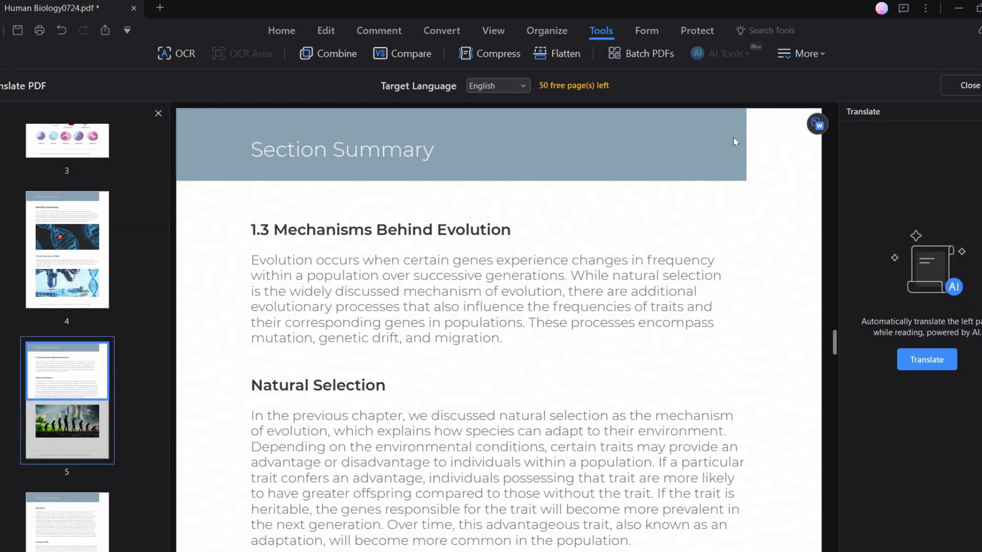
{"action": "left_click", "coordinate": [522, 86]}
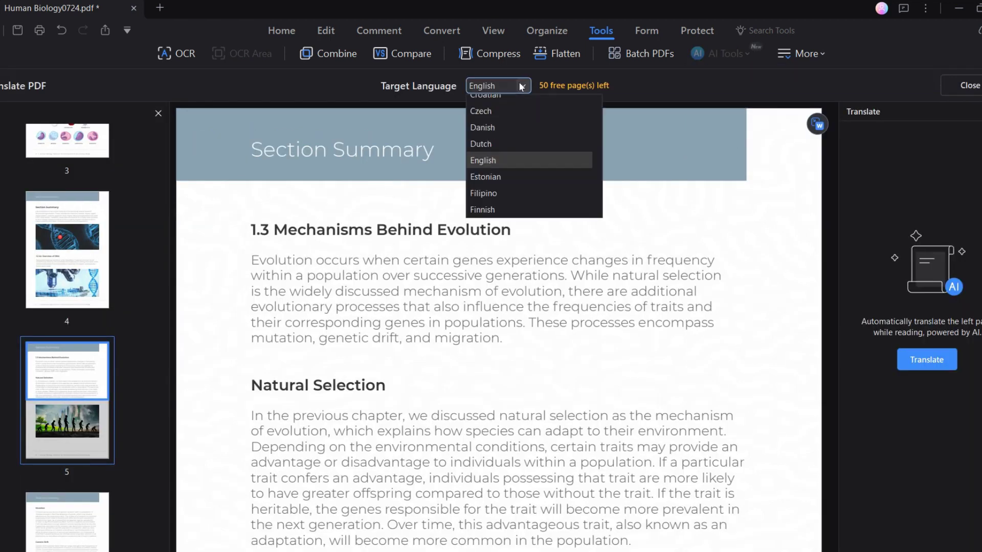
{"action": "scroll", "coordinate": [503, 167], "scroll_direction": "down", "scroll_amount": 1}
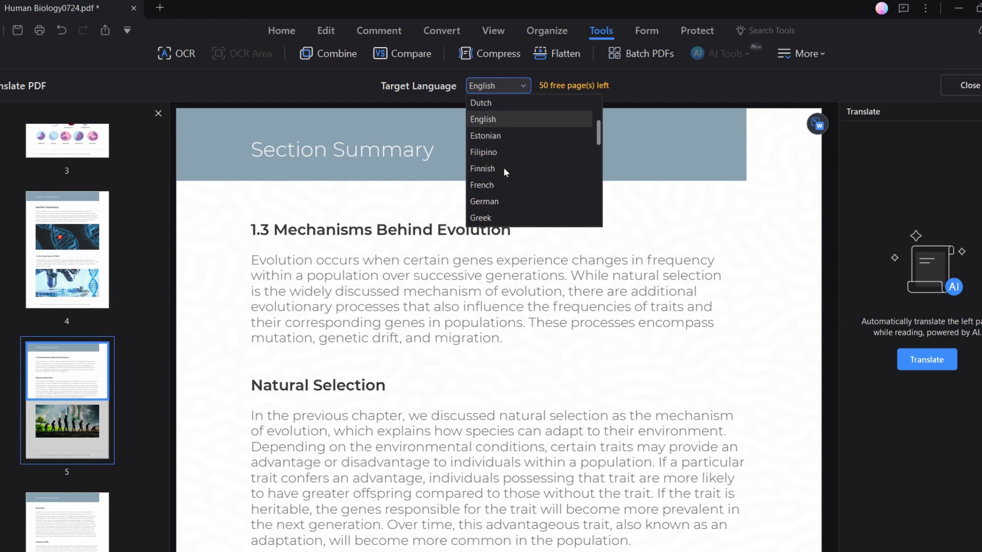
{"action": "scroll", "coordinate": [503, 167], "scroll_direction": "up", "scroll_amount": 2}
{"action": "scroll", "coordinate": [504, 169], "scroll_direction": "down", "scroll_amount": 5}
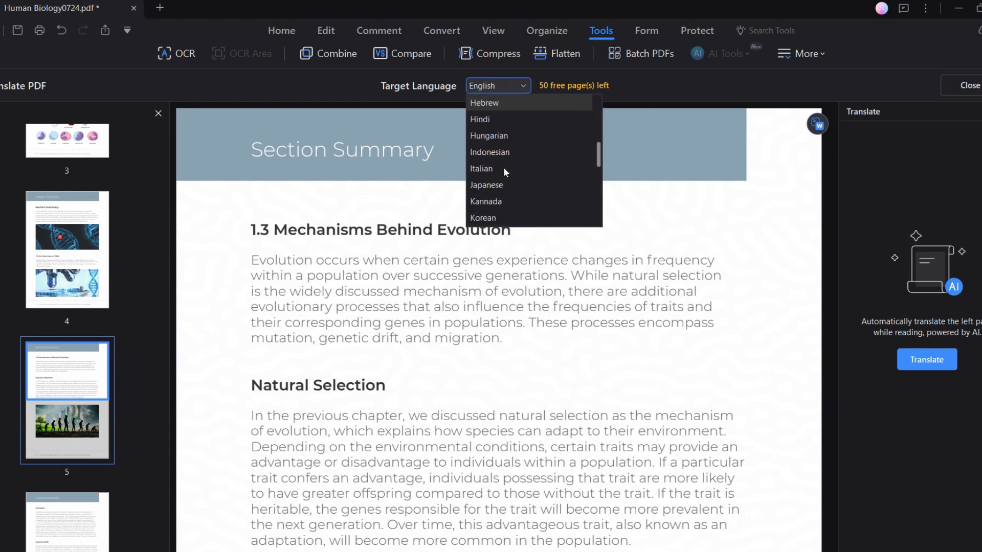
{"action": "left_click", "coordinate": [499, 184]}
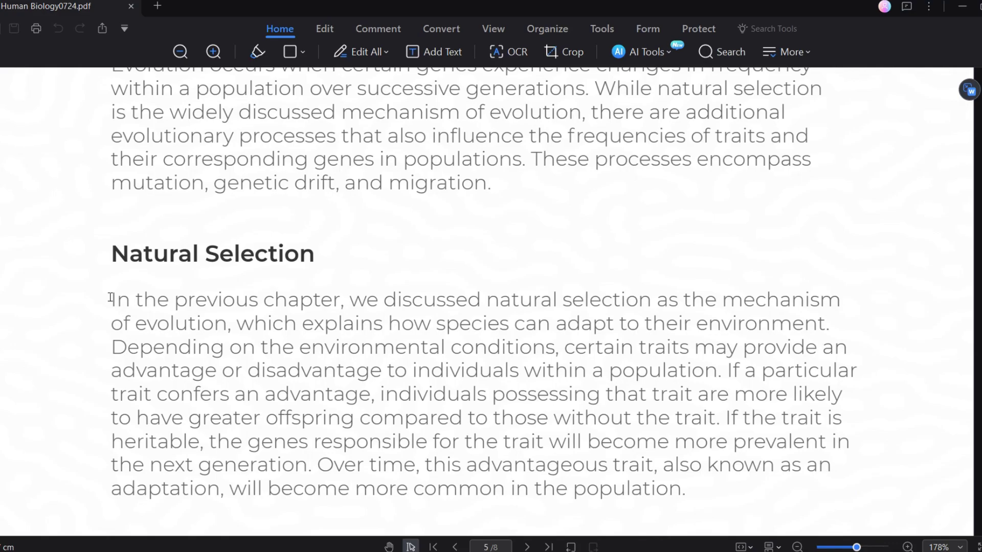
{"action": "left_click_drag", "start_coordinate": [111, 299], "coordinate": [685, 494]}
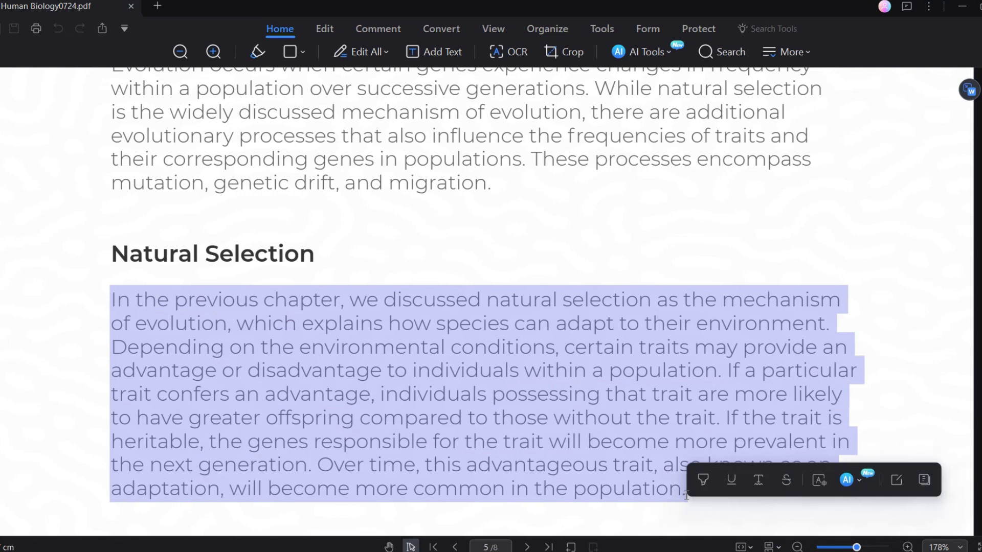
Translate the selected Natural Selection paragraph into Japanese via More > Translate.
{"action": "left_click", "coordinate": [790, 53]}
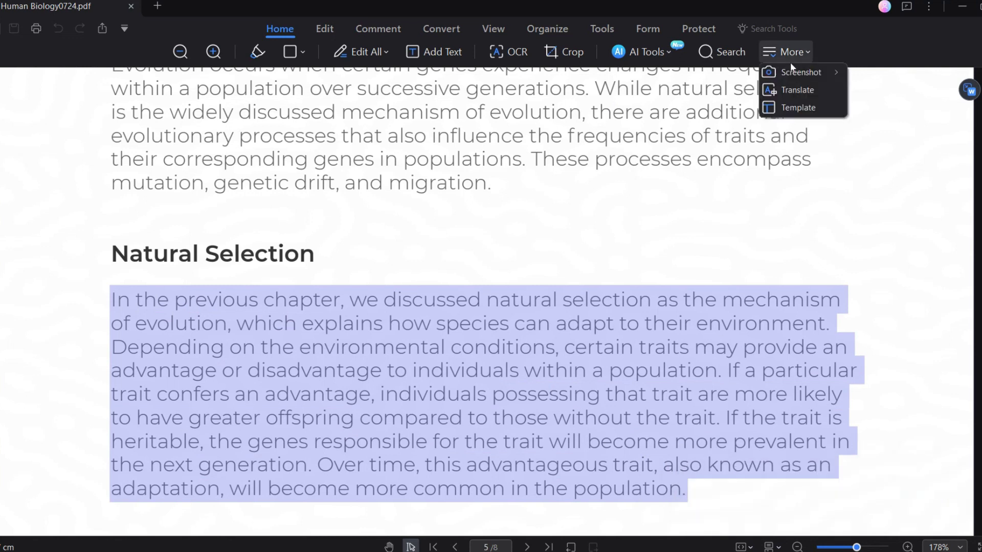
{"action": "left_click", "coordinate": [791, 91]}
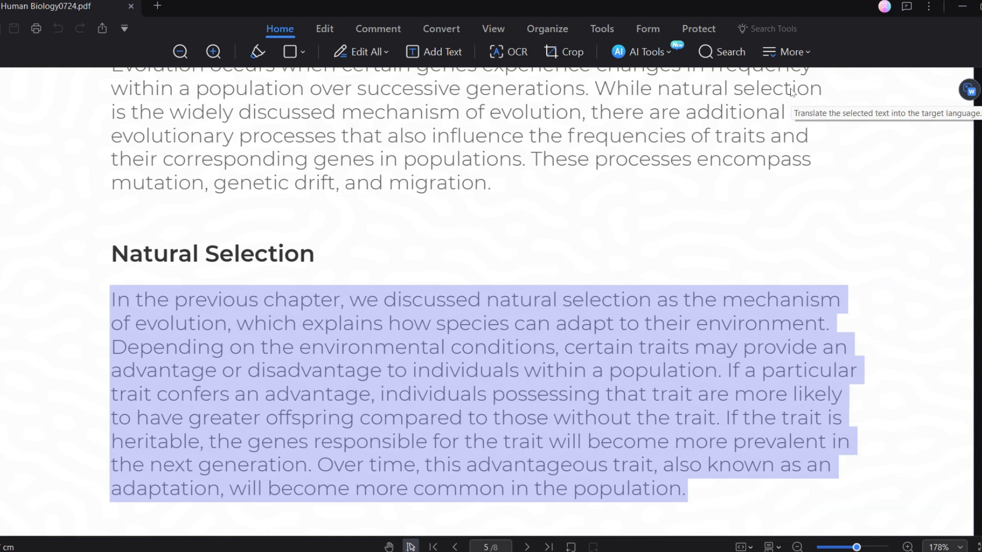
{"action": "left_click", "coordinate": [976, 111]}
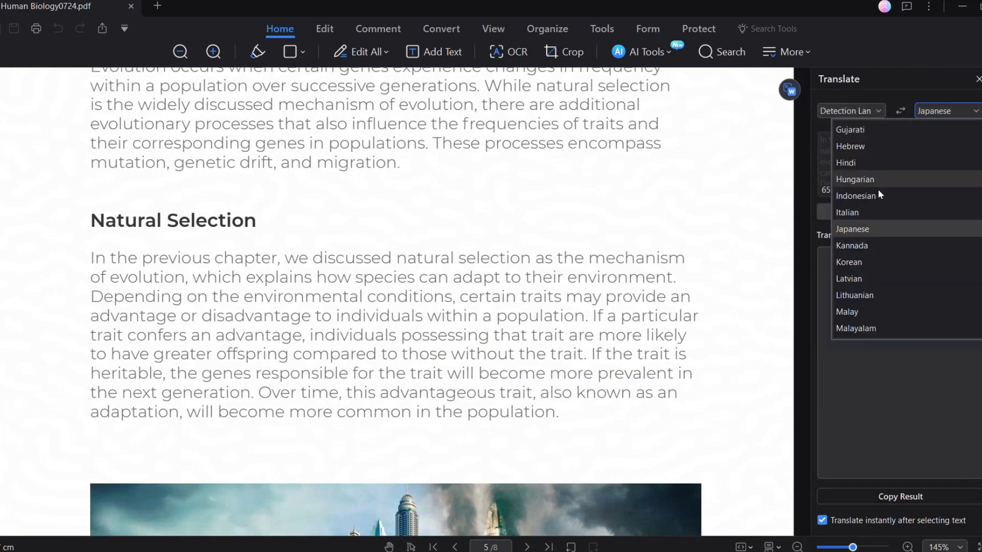
{"action": "left_click", "coordinate": [851, 229]}
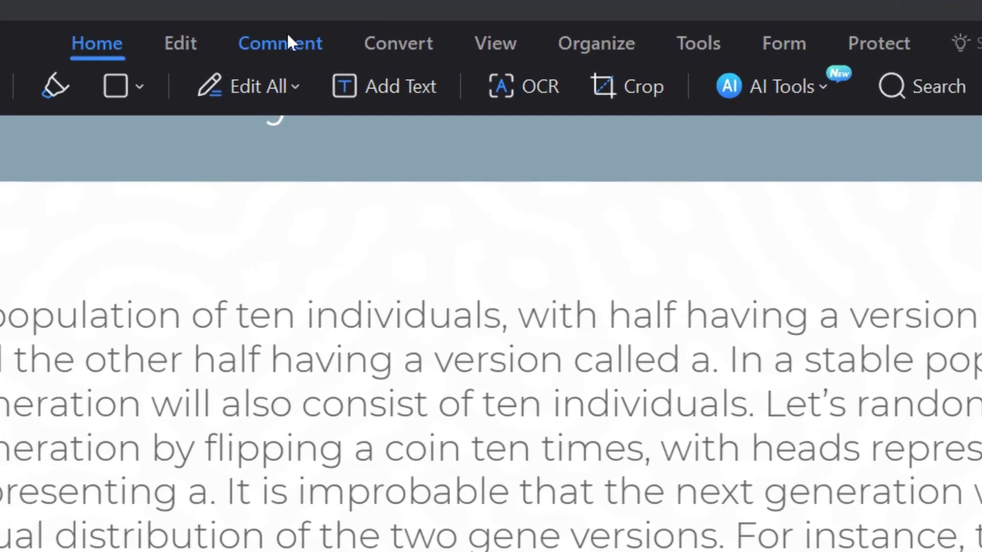
Add a Text comment above the population paragraph noting it was the 2022 exam question.
{"action": "left_click", "coordinate": [384, 31]}
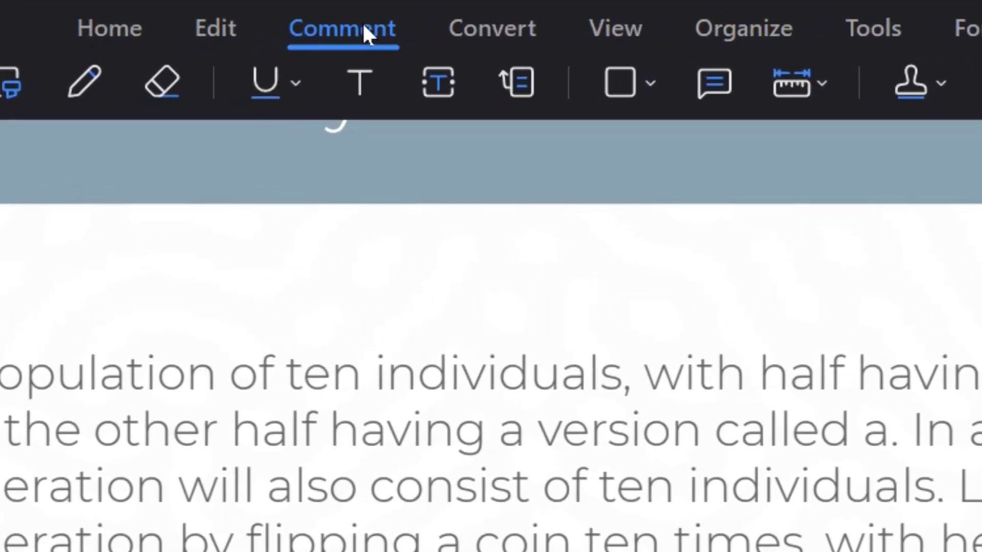
{"action": "left_click", "coordinate": [360, 82]}
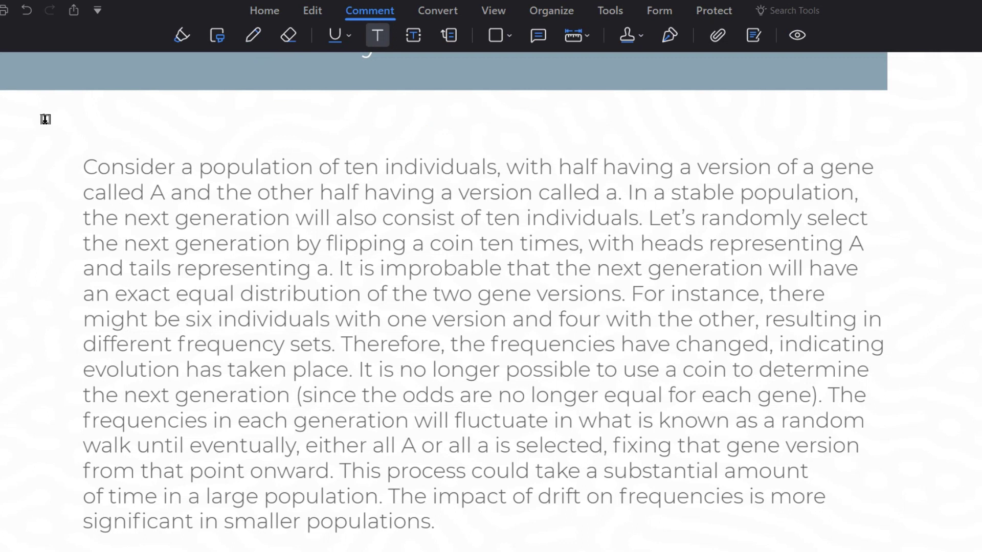
{"action": "left_click", "coordinate": [45, 119]}
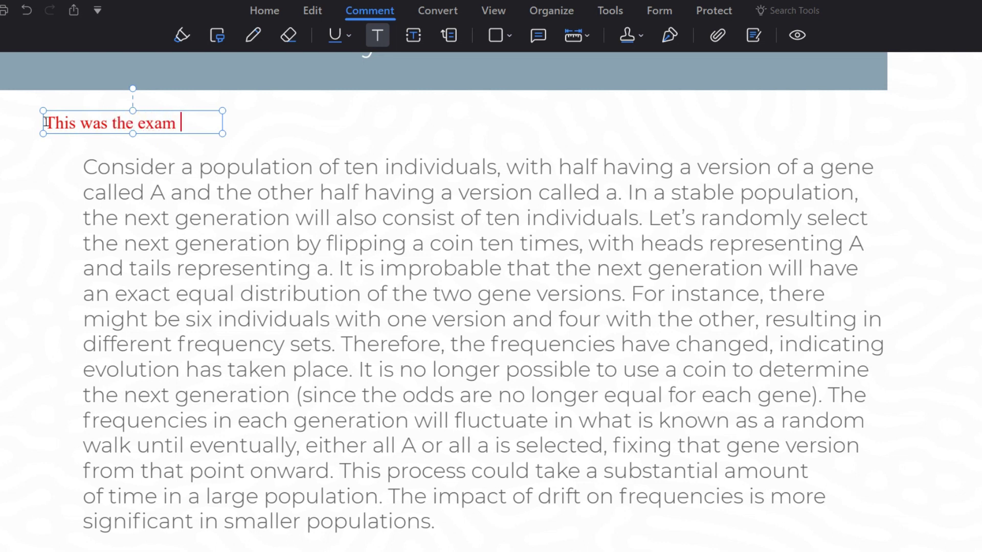
{"action": "type", "text": "tio"}
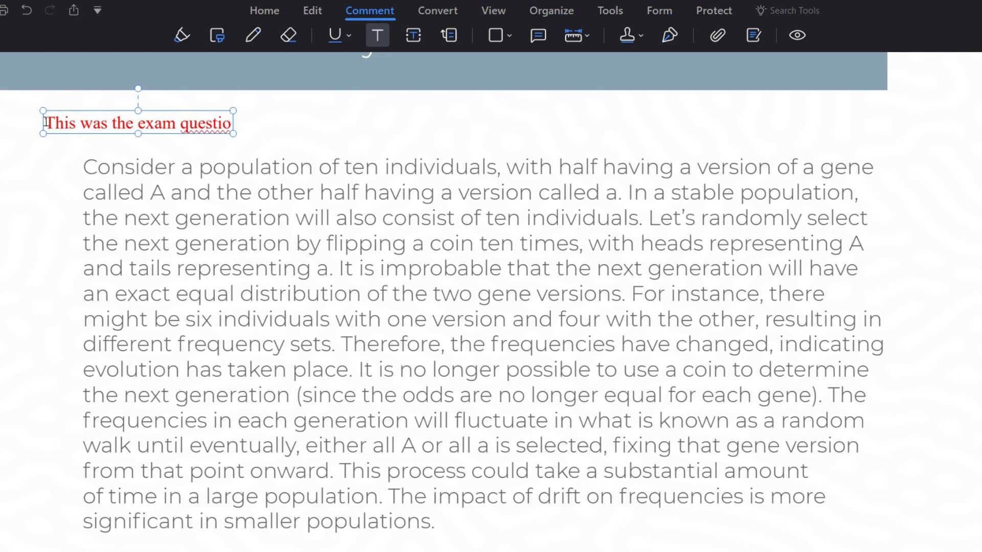
{"action": "type", "text": "n (2022"}
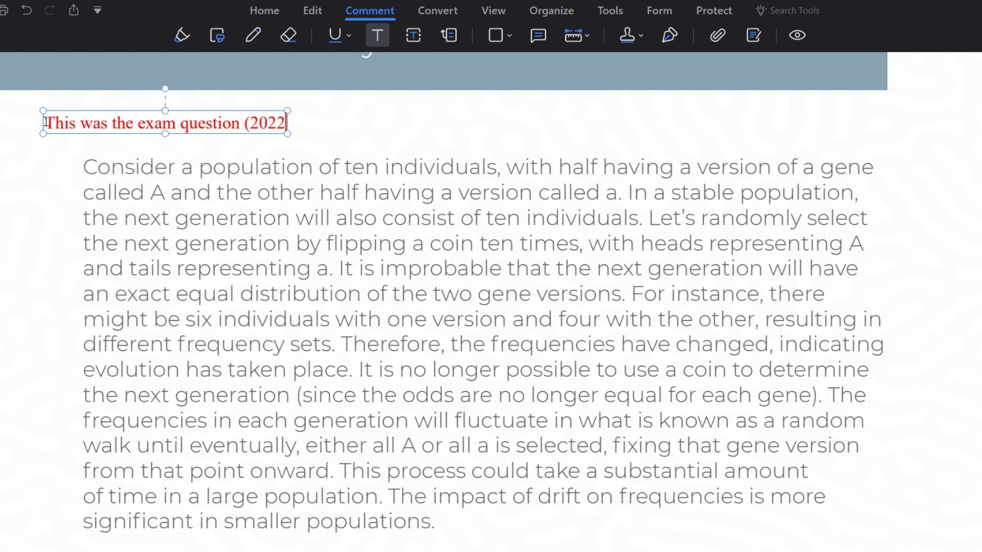
{"action": "type", "text": ")"}
Colour the whole exam-question comment text a custom blue.
{"action": "left_click_drag", "start_coordinate": [46, 122], "coordinate": [265, 134]}
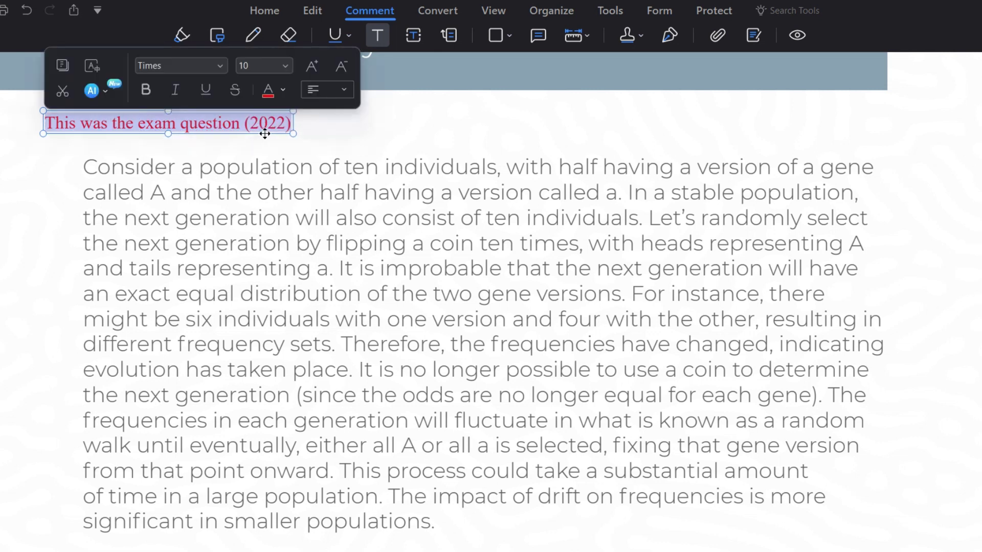
{"action": "left_click", "coordinate": [283, 91]}
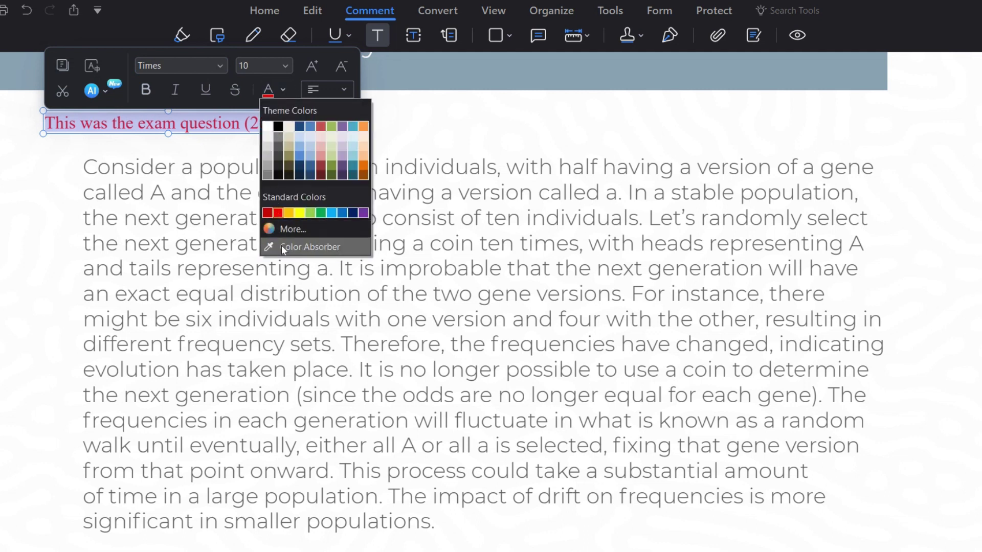
{"action": "left_click", "coordinate": [287, 229]}
{"action": "mouse_move", "coordinate": [677, 148]}
{"action": "left_mouse_down"}
{"action": "mouse_move", "coordinate": [686, 207]}
{"action": "mouse_move", "coordinate": [666, 158]}
{"action": "mouse_move", "coordinate": [656, 171]}
{"action": "mouse_move", "coordinate": [661, 151]}
{"action": "left_mouse_up"}
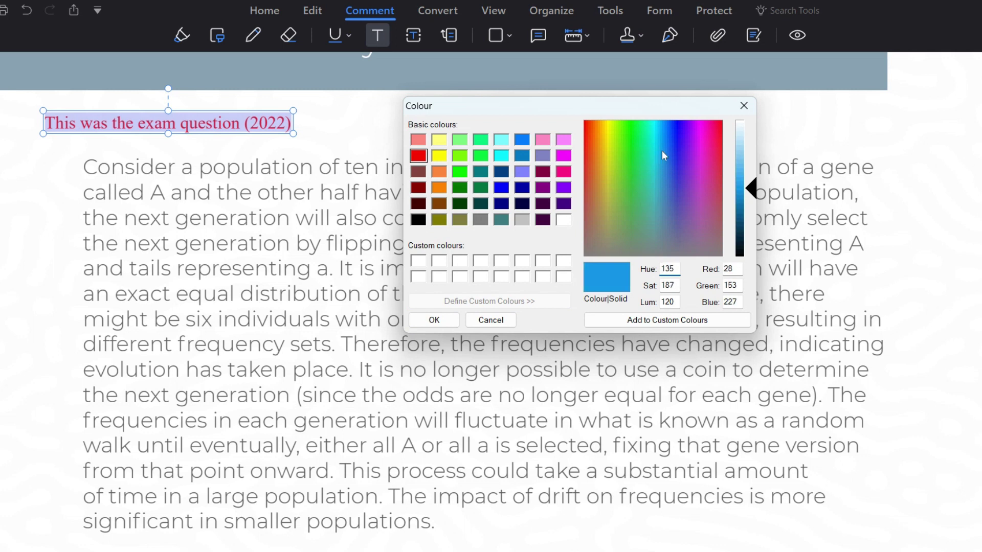
{"action": "left_click", "coordinate": [435, 320]}
{"action": "left_click", "coordinate": [435, 319]}
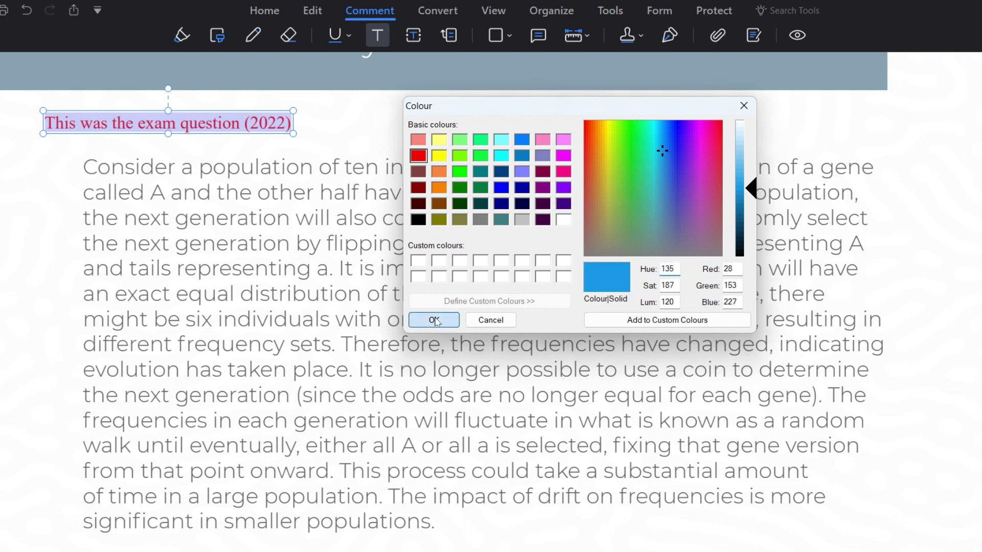
Set the comment to Arial Black, underlined, at font size 8.
{"action": "left_click", "coordinate": [179, 70]}
{"action": "scroll", "coordinate": [159, 200], "scroll_direction": "down", "scroll_amount": 1}
{"action": "scroll", "coordinate": [159, 205], "scroll_direction": "down", "scroll_amount": 2}
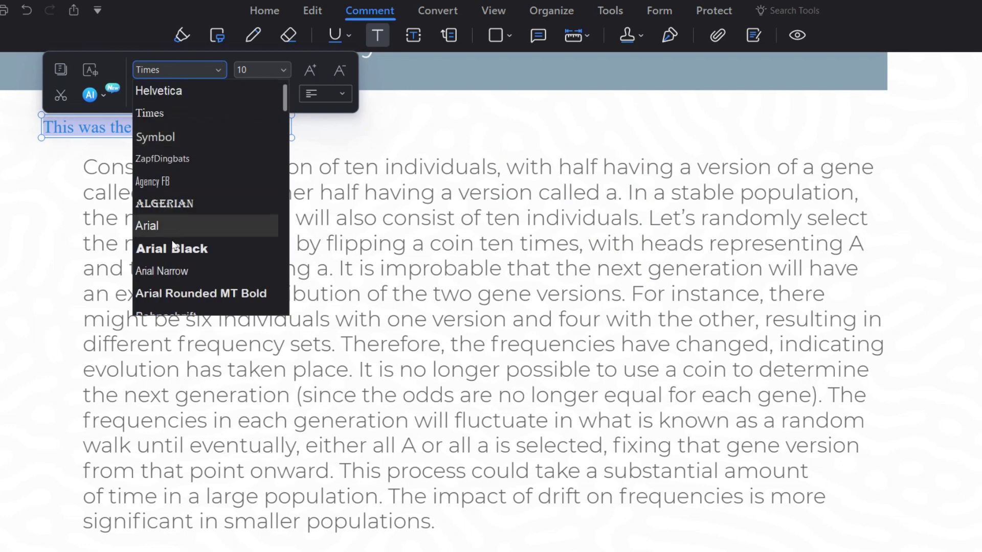
{"action": "left_click", "coordinate": [180, 247]}
{"action": "left_click", "coordinate": [203, 93]}
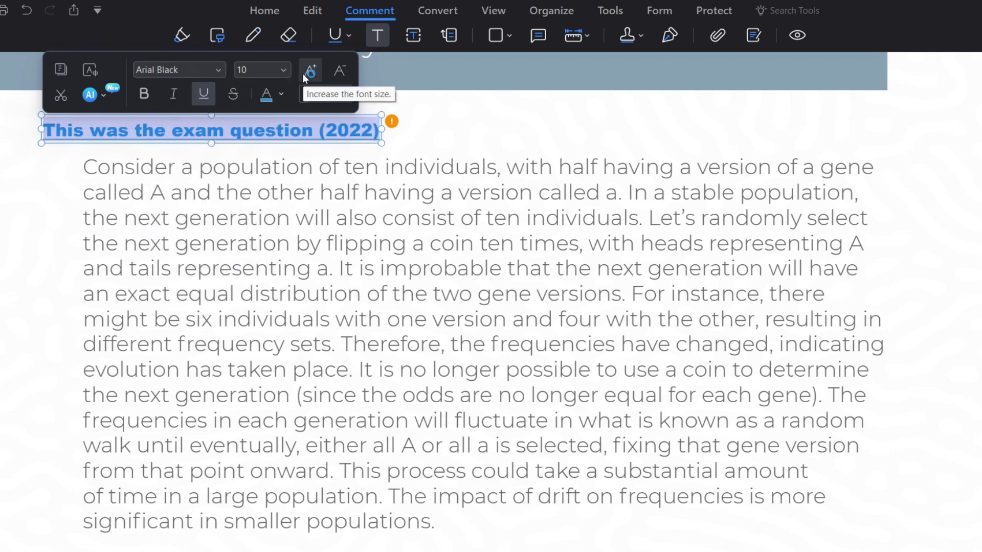
{"action": "left_click", "coordinate": [339, 70]}
{"action": "left_click", "coordinate": [339, 70]}
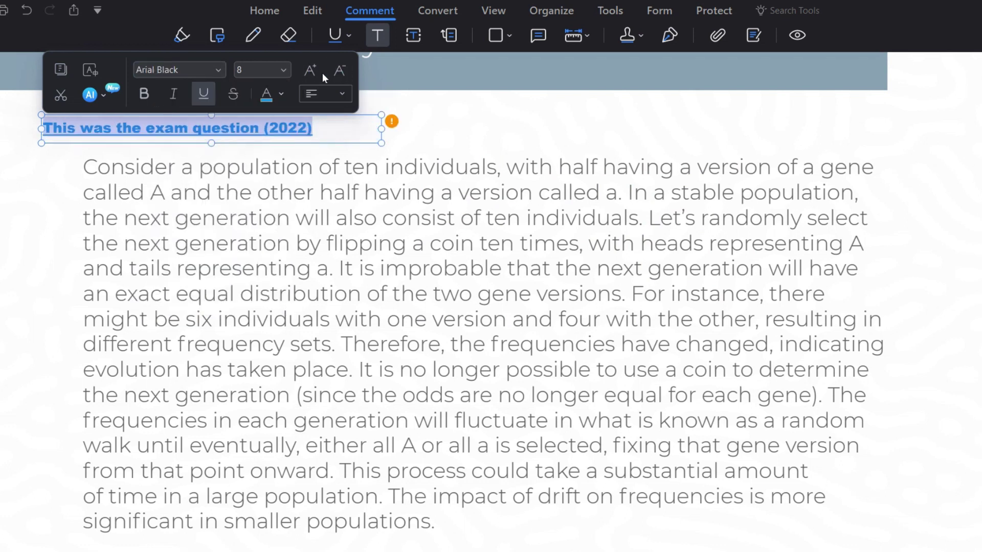
{"action": "left_click", "coordinate": [529, 119]}
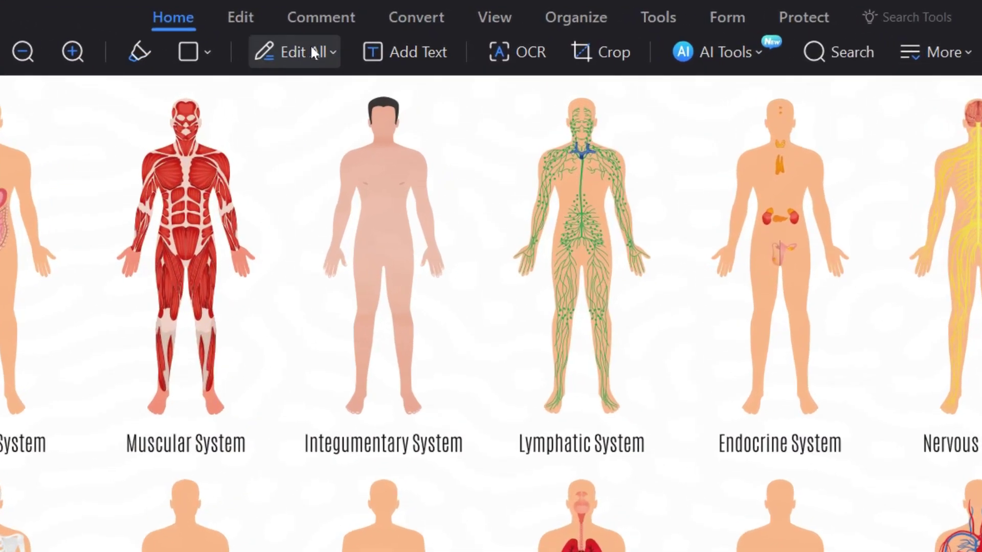
Add a sticky note beside the body diagrams reading 'IMPORTANT!!!! Need to study for 2023 exam'.
{"action": "left_click", "coordinate": [313, 22]}
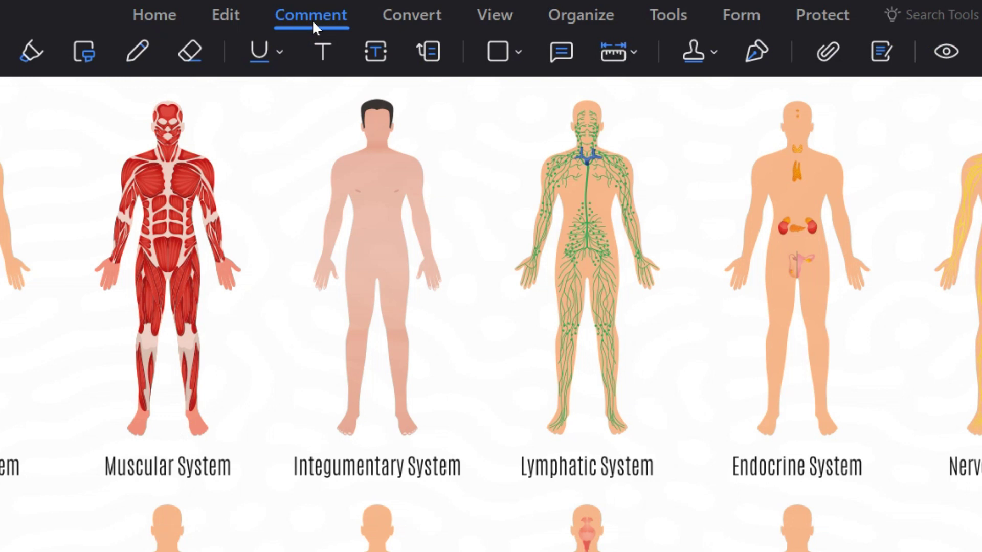
{"action": "left_click", "coordinate": [560, 64]}
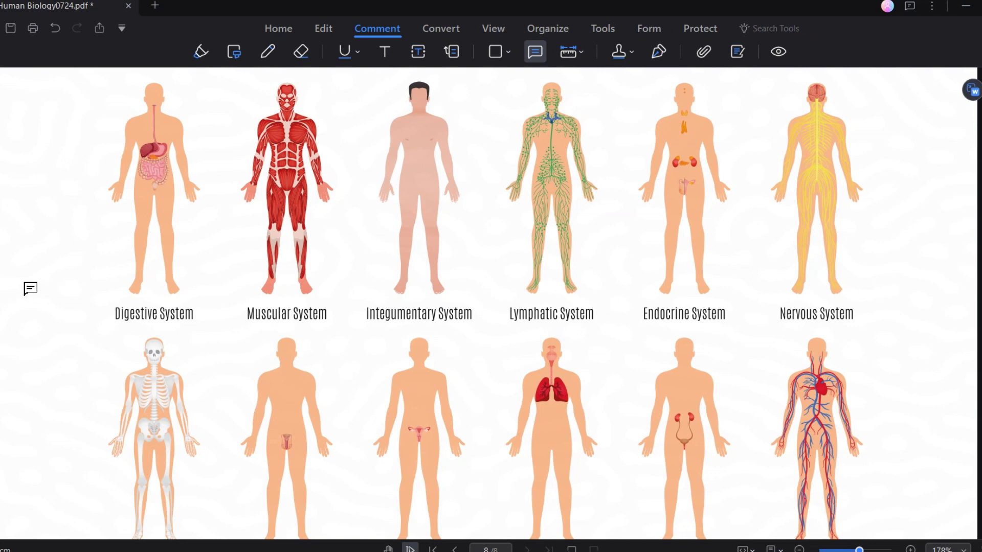
{"action": "left_click", "coordinate": [31, 289]}
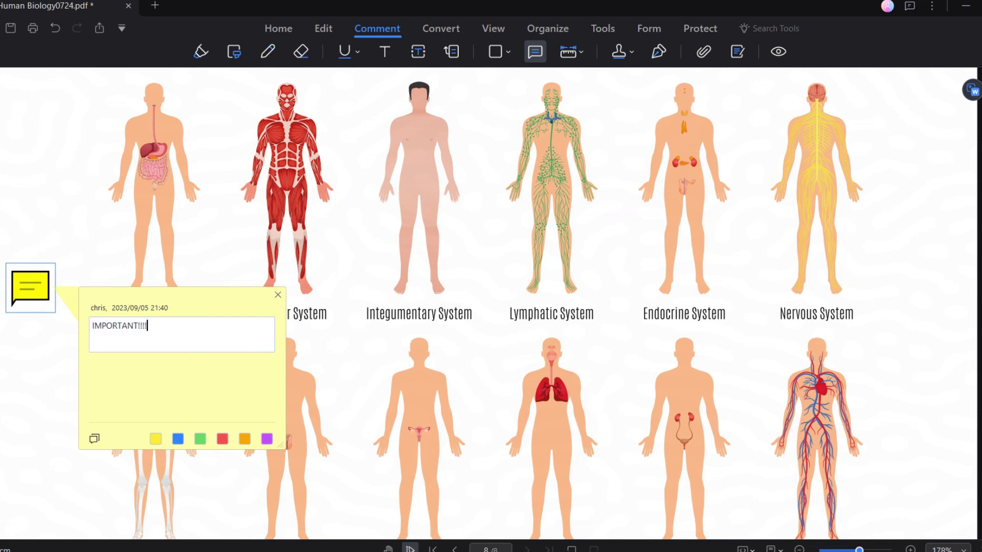
{"action": "key", "text": "Return"}
{"action": "type", "text": "Need to study for 2023 exam"}
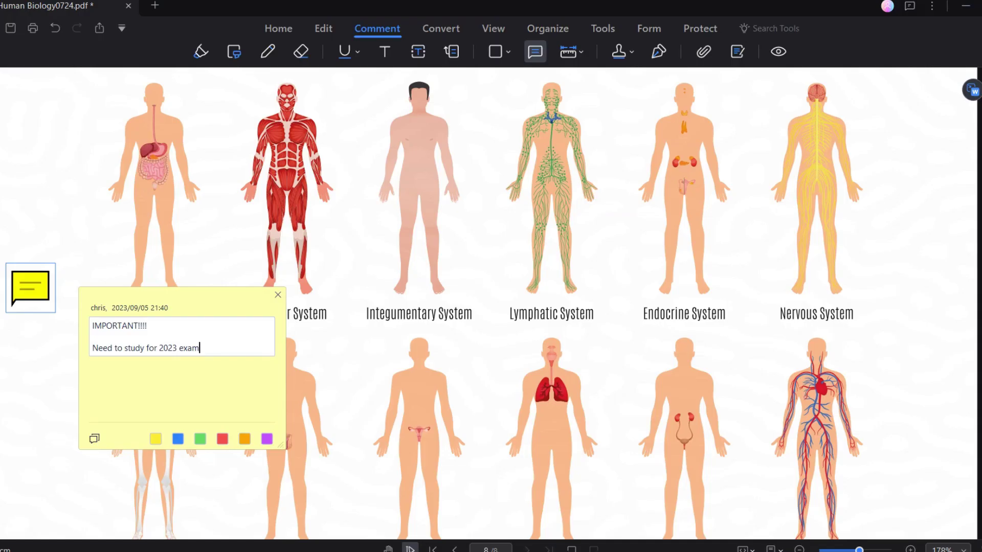
Make the sticky note red, trying blue and green first.
{"action": "left_click", "coordinate": [178, 439]}
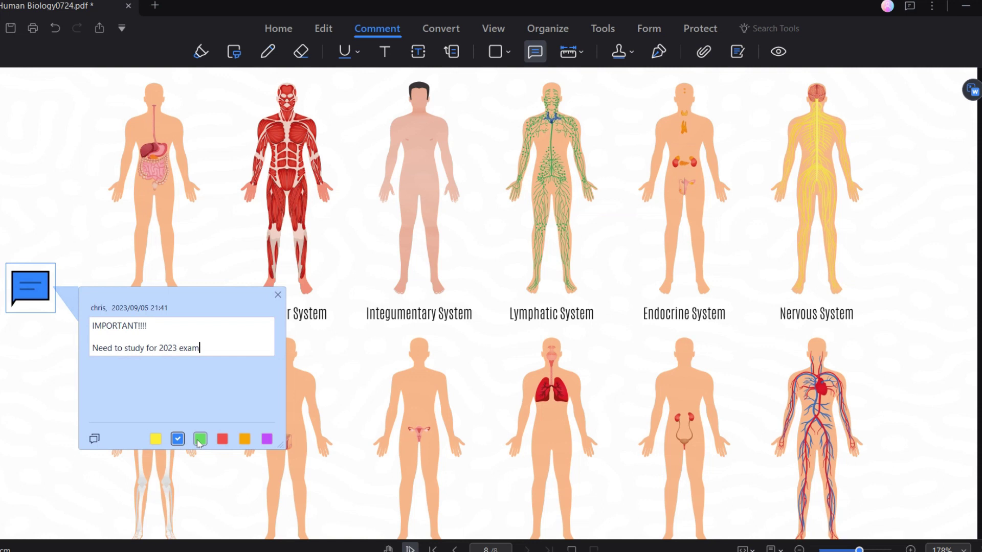
{"action": "left_click", "coordinate": [200, 439]}
{"action": "left_click", "coordinate": [223, 438]}
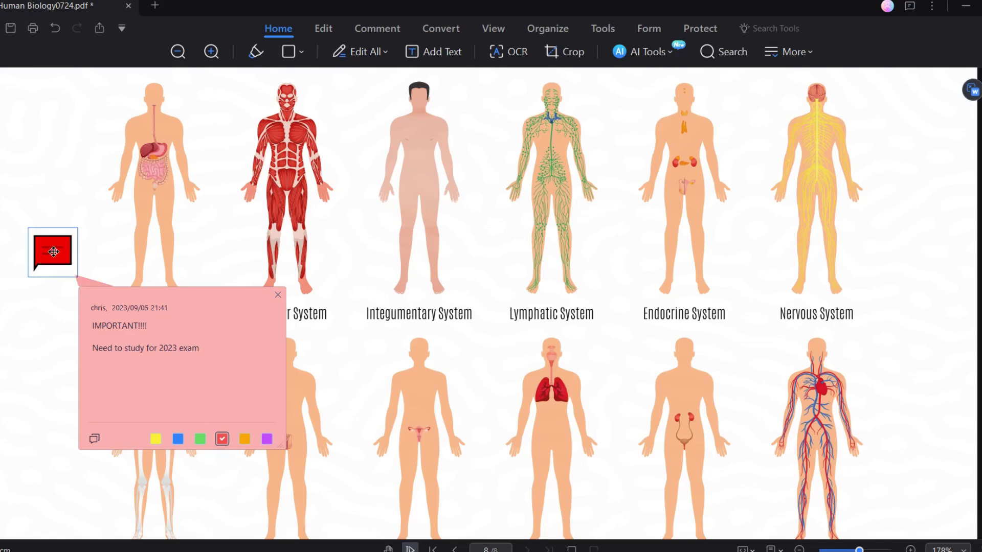
Delete the red note's open pop-up so only its red note icon stays on the page.
{"action": "right_click", "coordinate": [54, 251]}
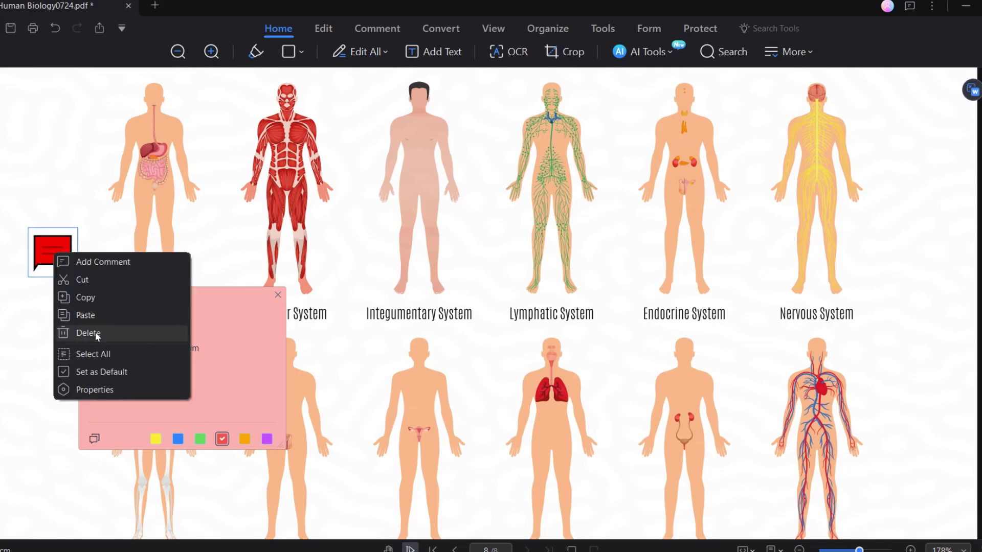
{"action": "left_click", "coordinate": [97, 335]}
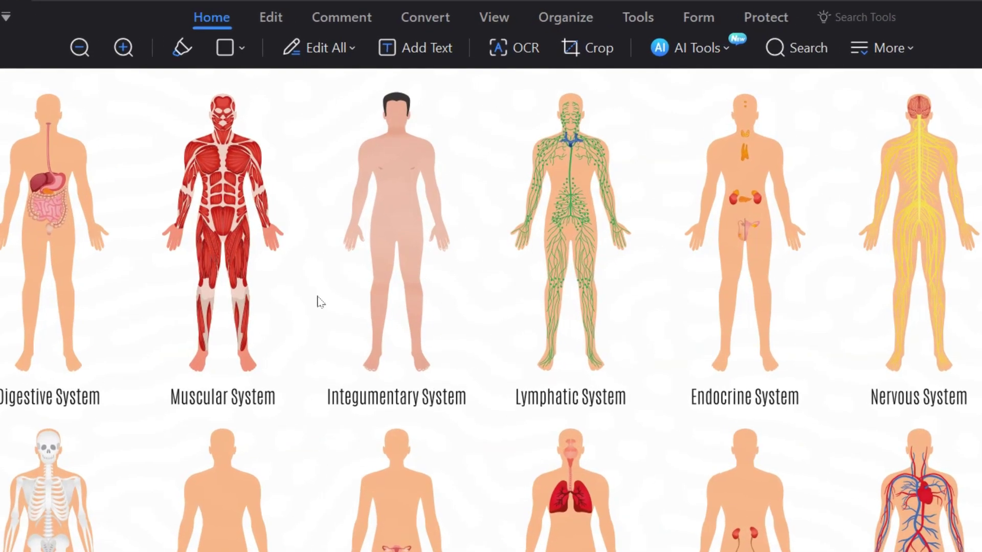
Attach 'Introduction to the nervous system.pdf' as a file attachment on the Nervous System figure.
{"action": "left_click", "coordinate": [351, 17]}
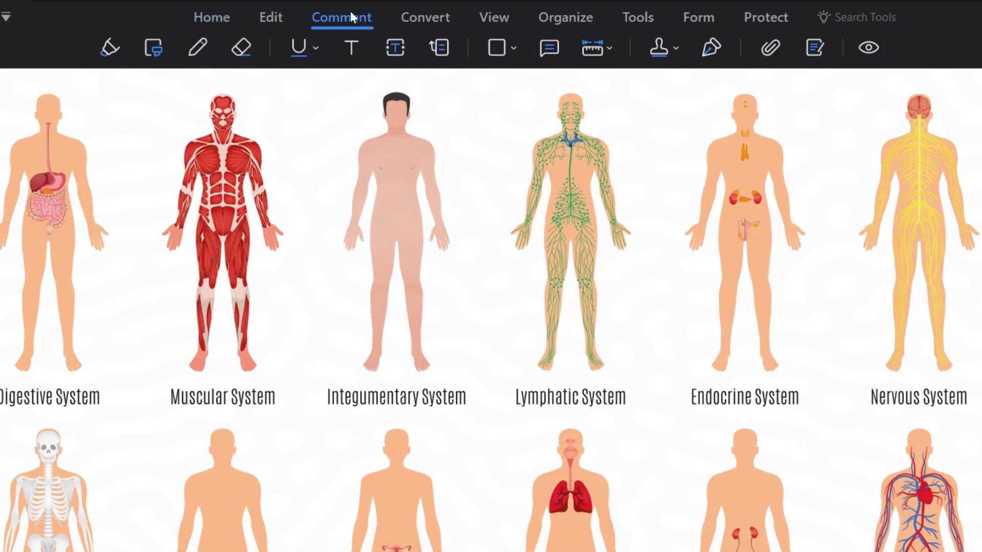
{"action": "left_click", "coordinate": [770, 51]}
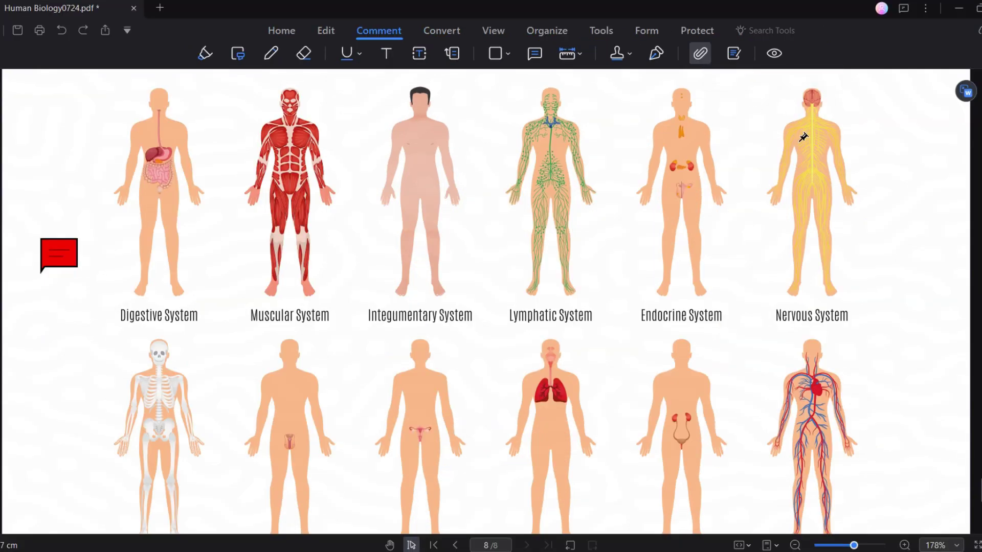
{"action": "left_click", "coordinate": [796, 131]}
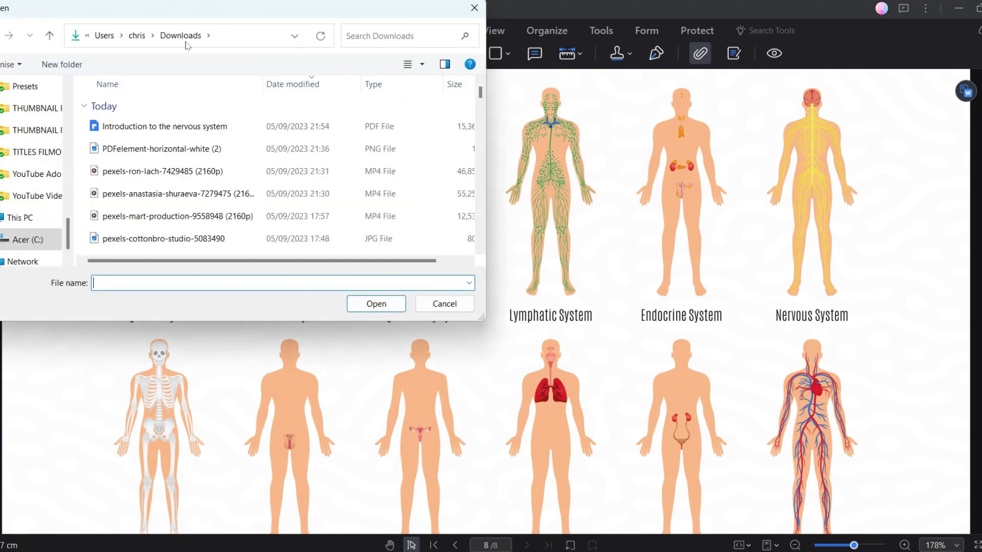
{"action": "double_click", "coordinate": [104, 128]}
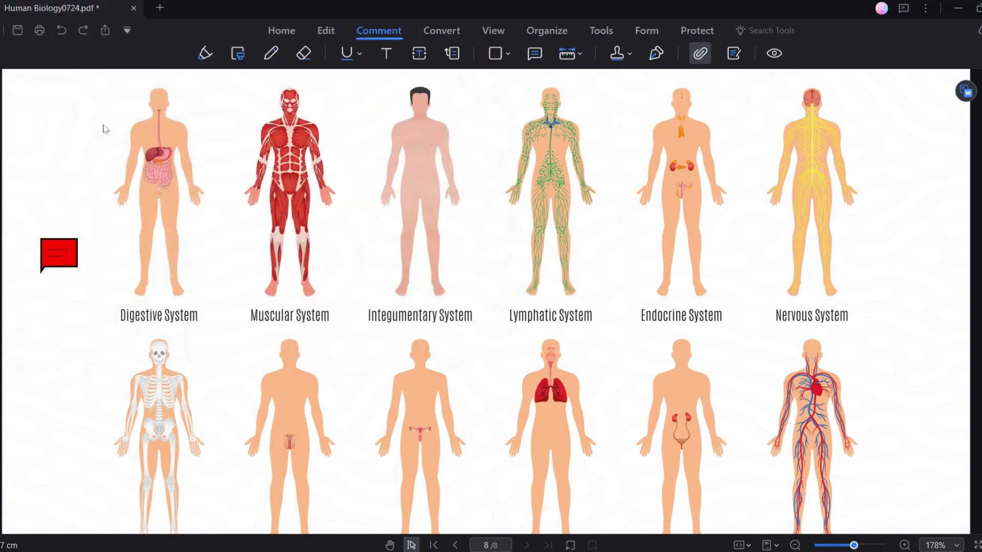
Move the attachment pin beside the figure's head and preview the attached PDF.
{"action": "left_click_drag", "start_coordinate": [810, 100], "coordinate": [843, 92]}
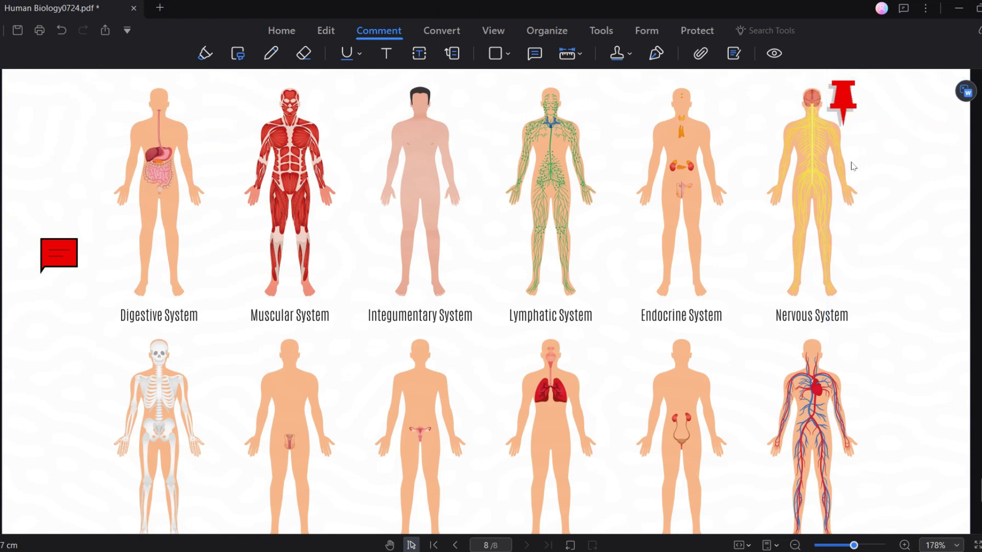
{"action": "double_click", "coordinate": [842, 105]}
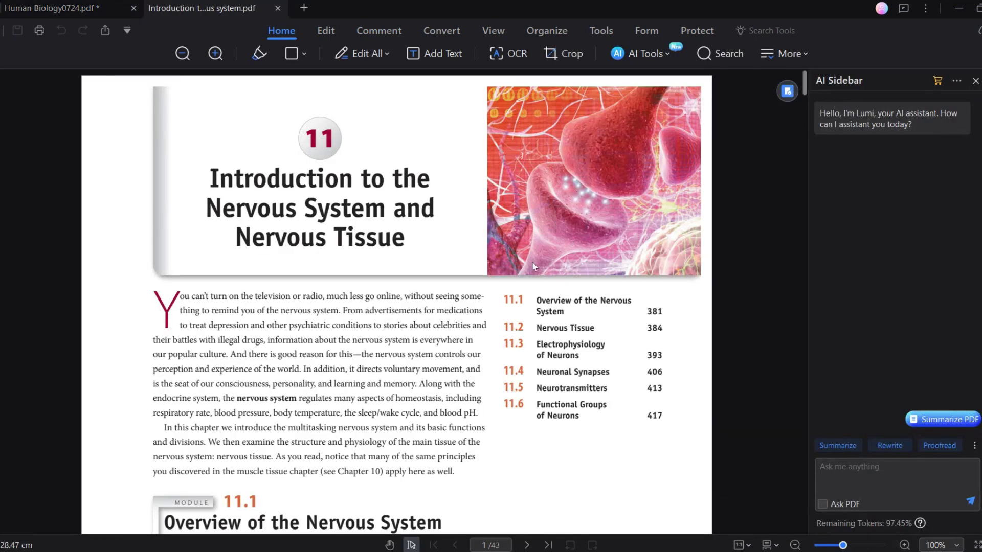
{"action": "scroll", "coordinate": [529, 265], "scroll_direction": "down", "scroll_amount": 5}
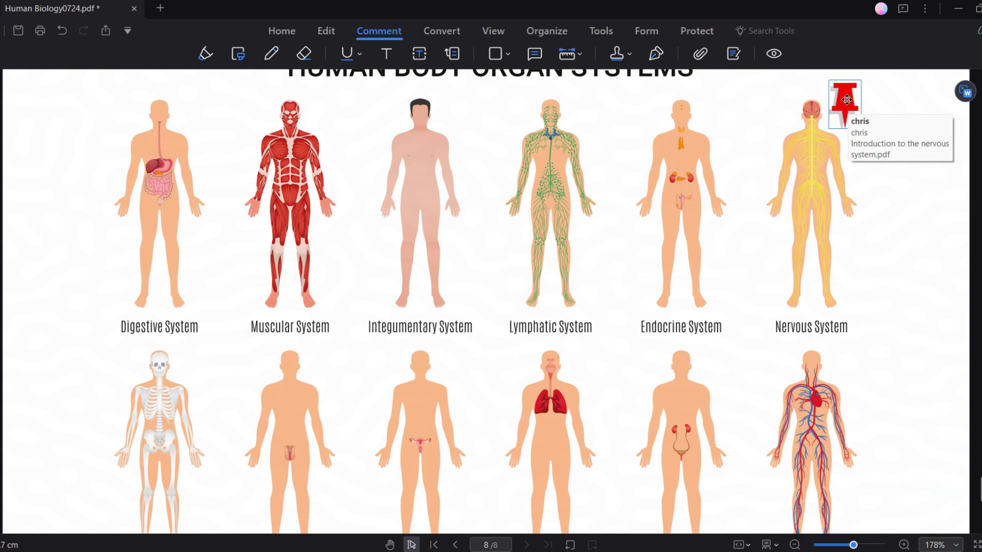
Open the attachment's properties and try the Graph, Paperclip and Pushpin icon styles.
{"action": "right_click", "coordinate": [847, 100]}
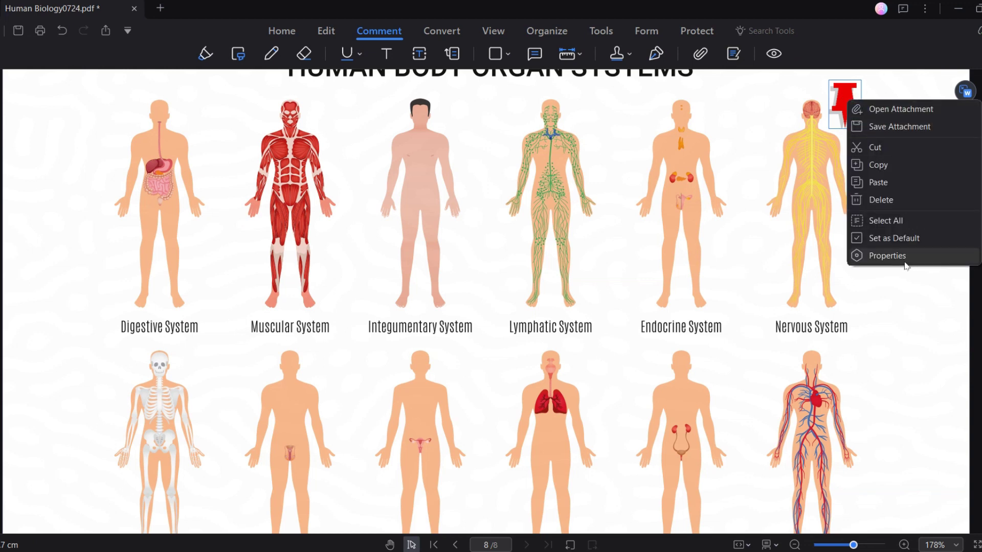
{"action": "left_click", "coordinate": [887, 256]}
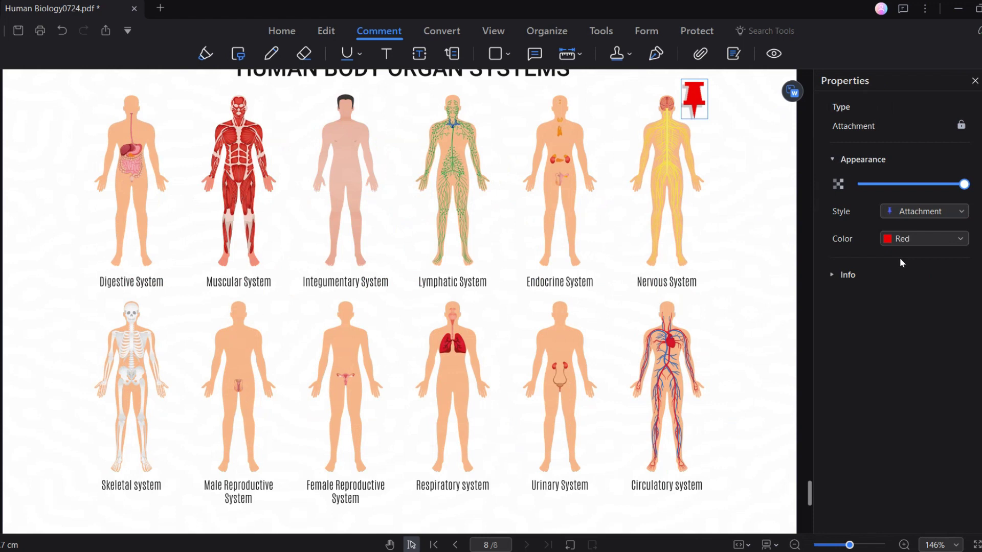
{"action": "left_click", "coordinate": [961, 217]}
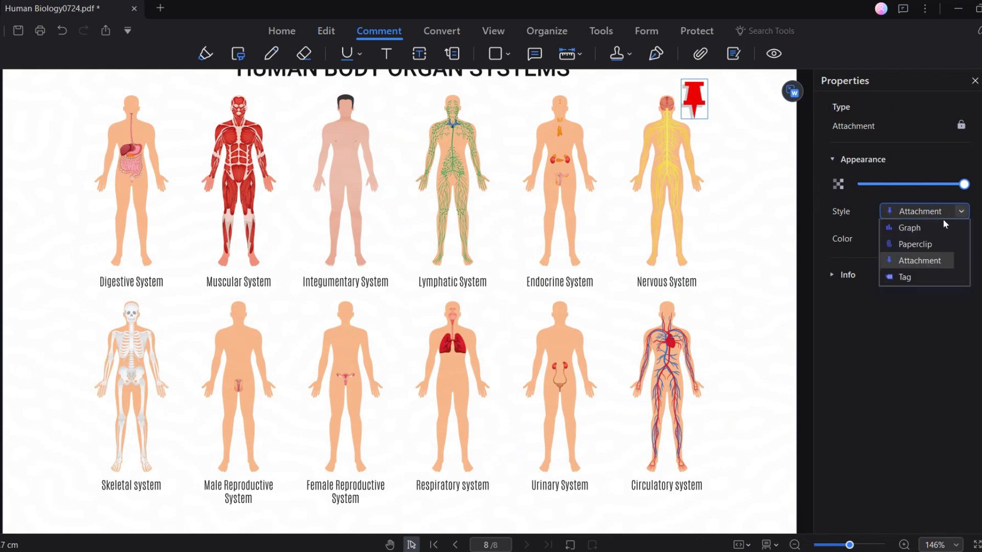
{"action": "left_click", "coordinate": [932, 227]}
{"action": "left_click", "coordinate": [962, 211]}
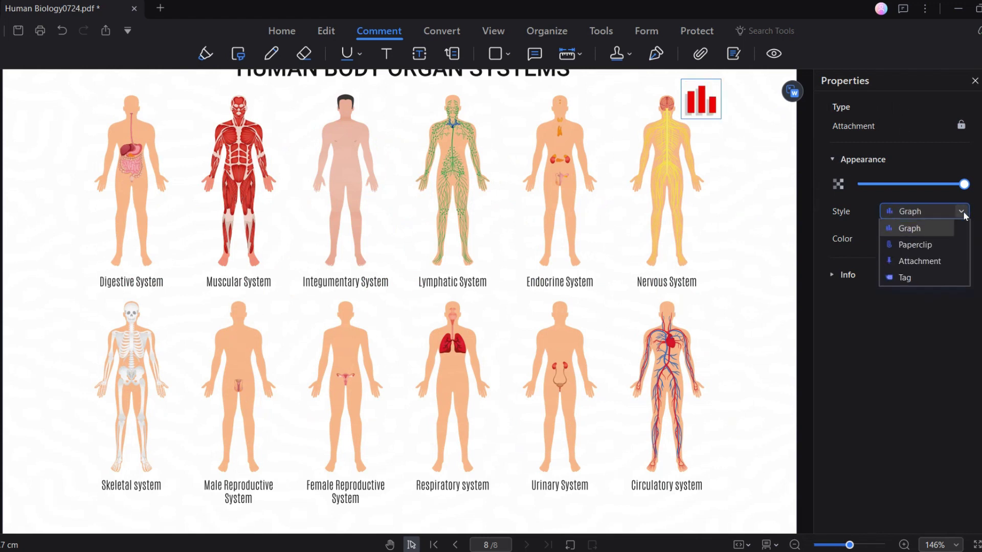
{"action": "left_click", "coordinate": [918, 244]}
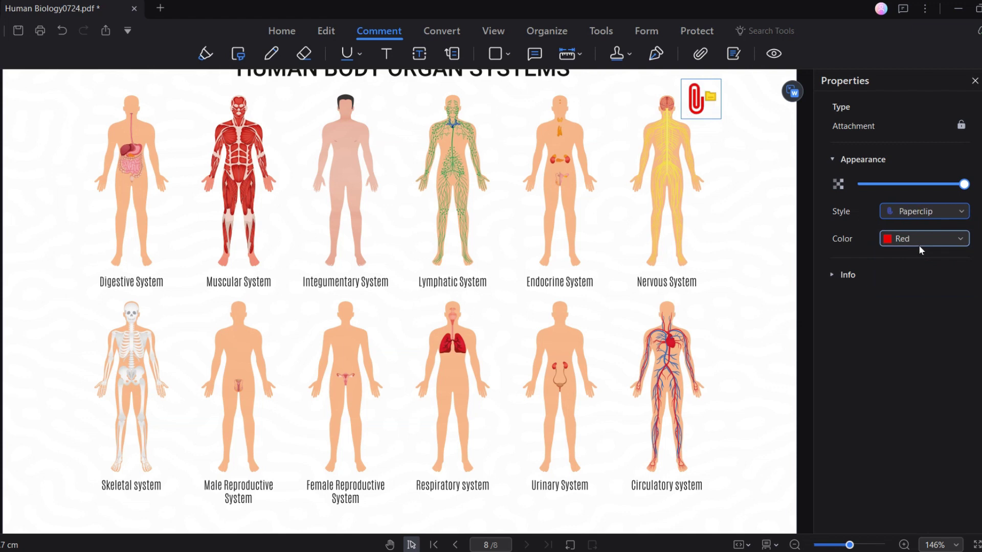
{"action": "left_click", "coordinate": [959, 211]}
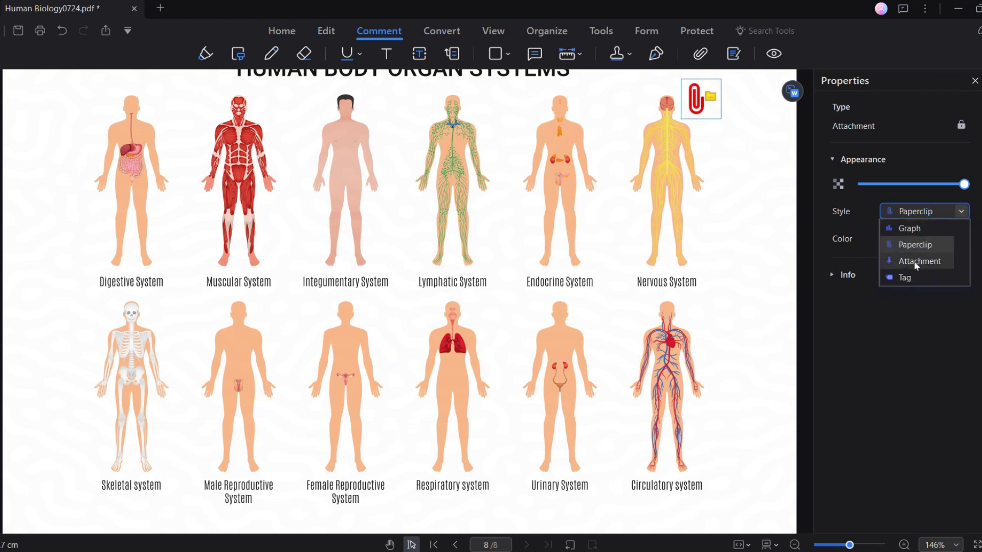
{"action": "left_click", "coordinate": [913, 261]}
Set the attachment icon style to Tag with the blue colour 0070C0.
{"action": "left_click", "coordinate": [966, 211]}
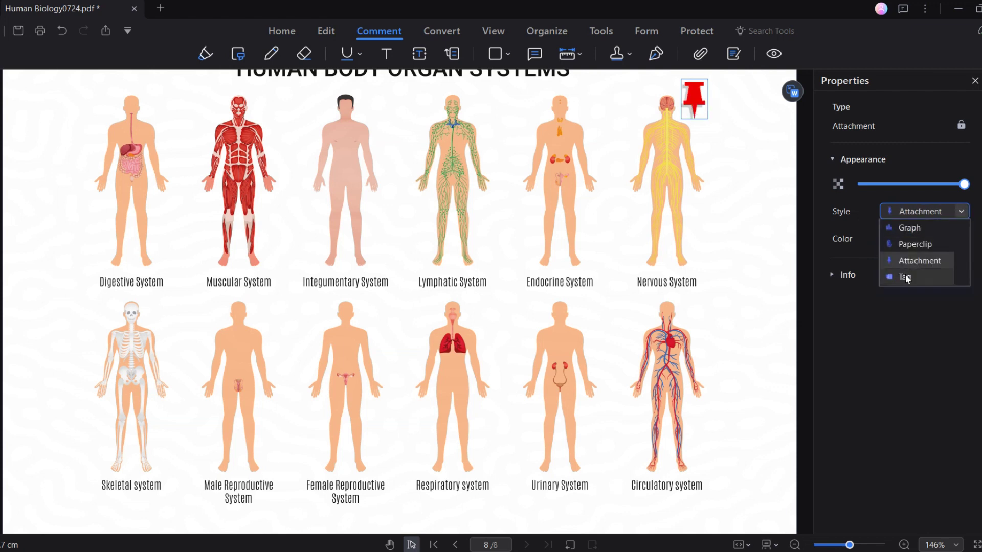
{"action": "left_click", "coordinate": [905, 277]}
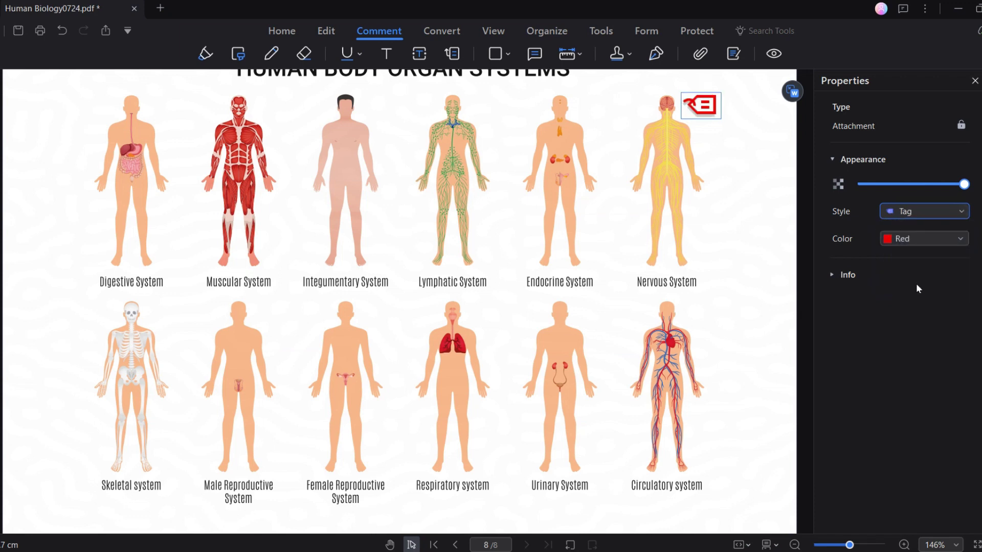
{"action": "left_click", "coordinate": [916, 236]}
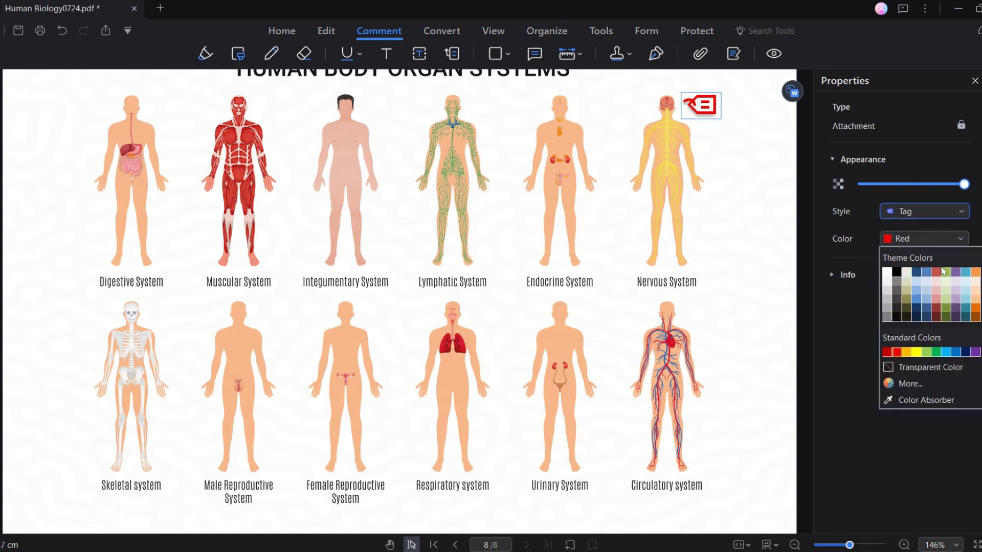
{"action": "left_click", "coordinate": [956, 353]}
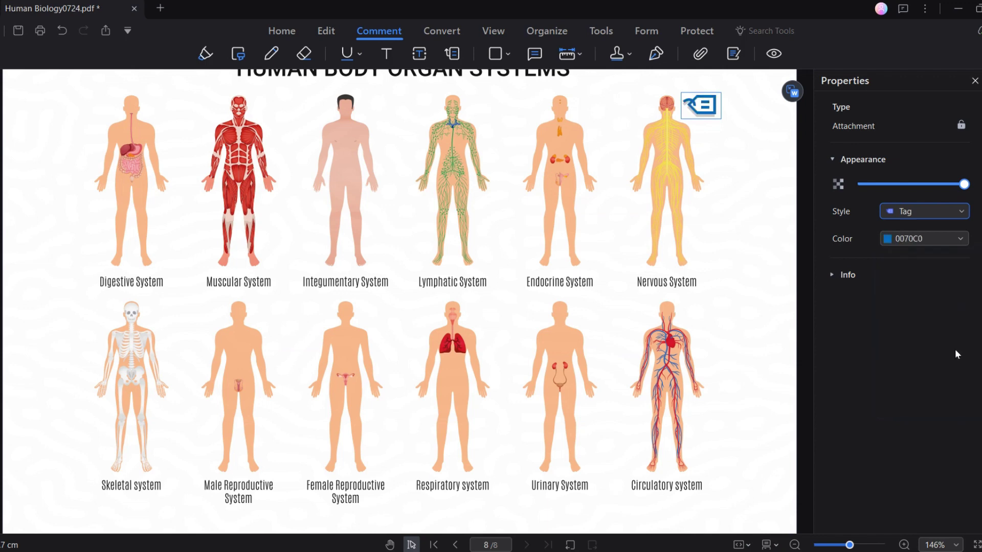